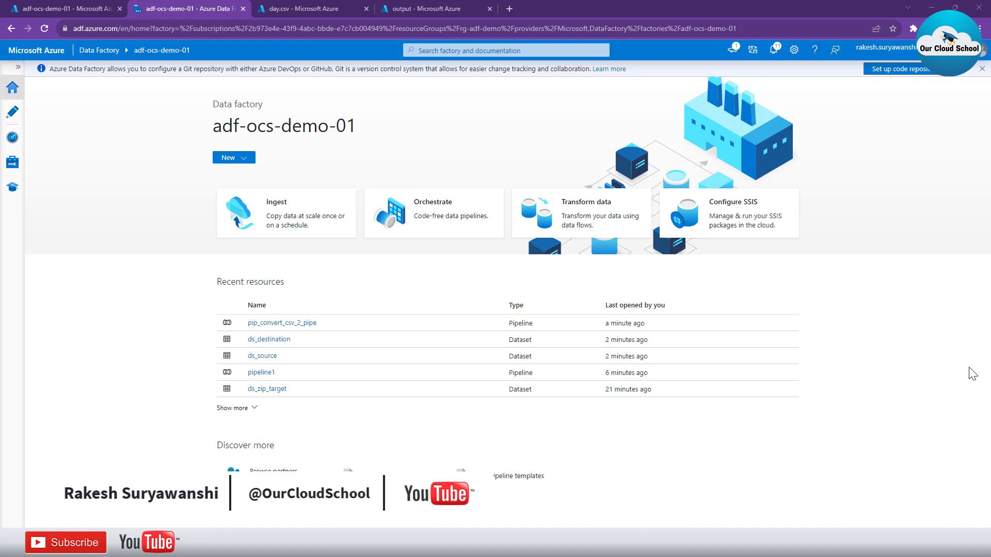
Examine the contents of day.csv and color_srgb.csv in the storage account's input container
click(335, 12)
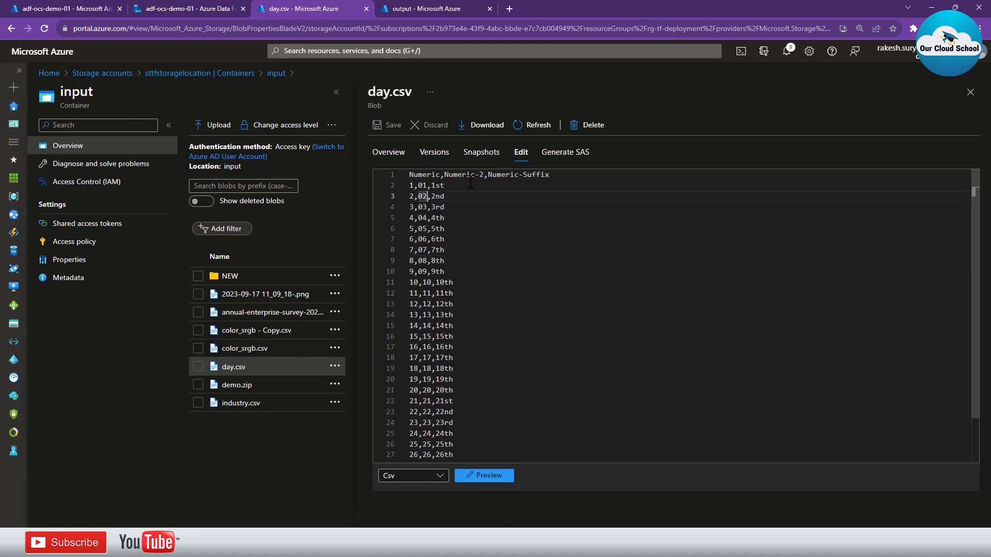
drag(456, 352, 409, 348)
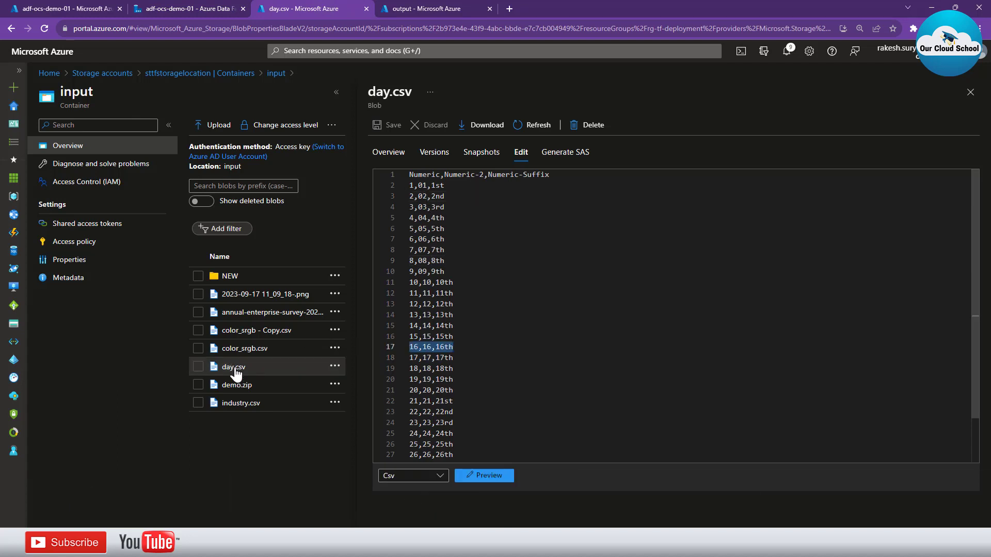
click(233, 348)
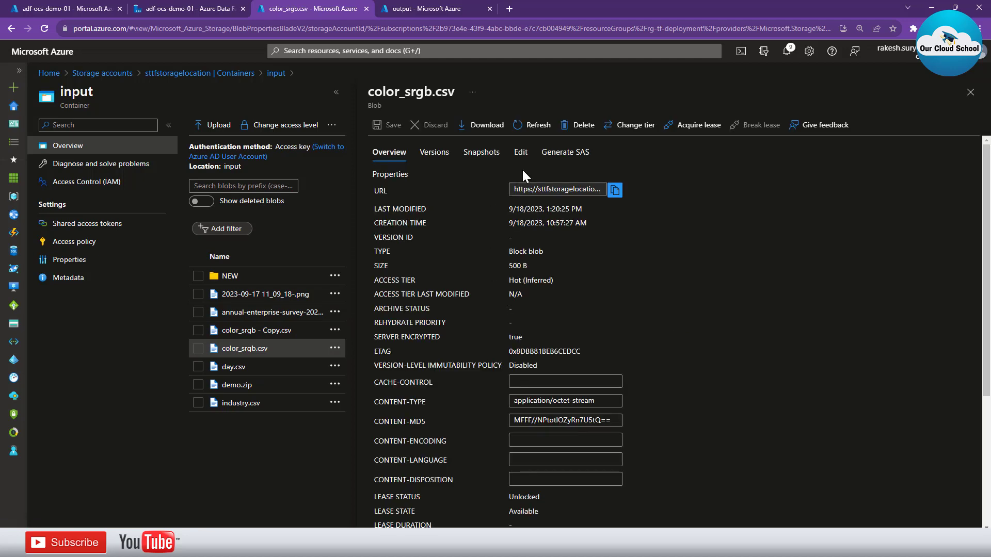
click(521, 154)
click(500, 235)
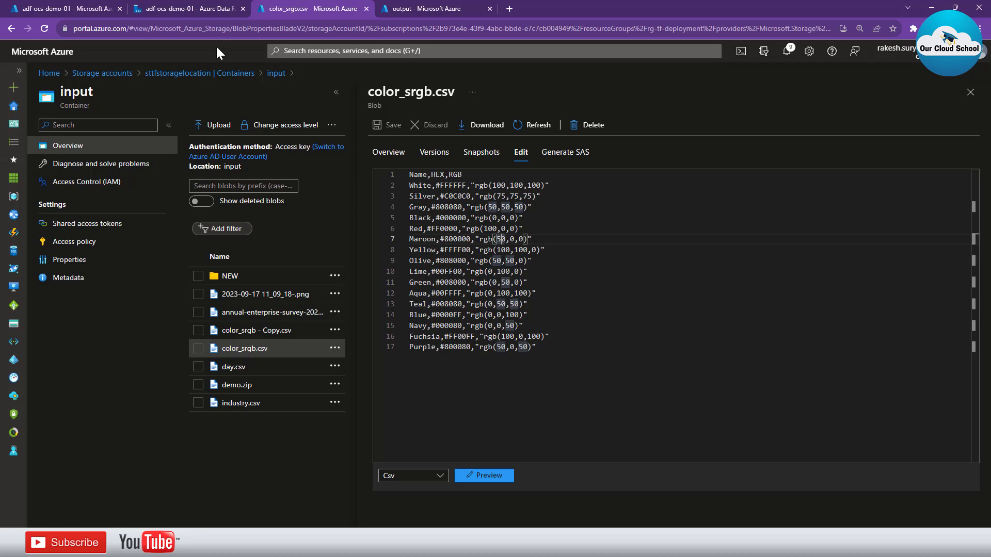
Switch to the data factory's authoring workspace and close the open pip_convert_csv_2_pipe pipeline
click(182, 7)
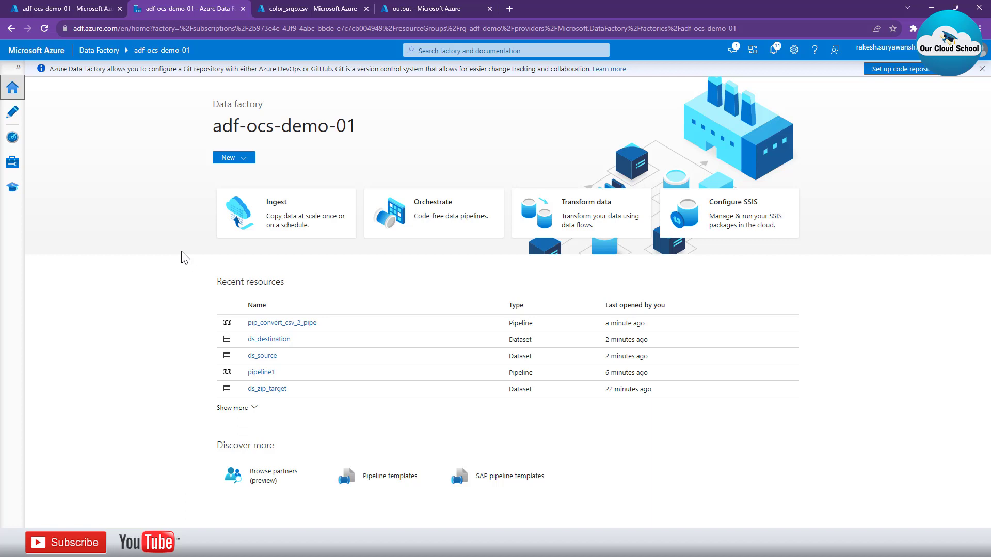
click(13, 118)
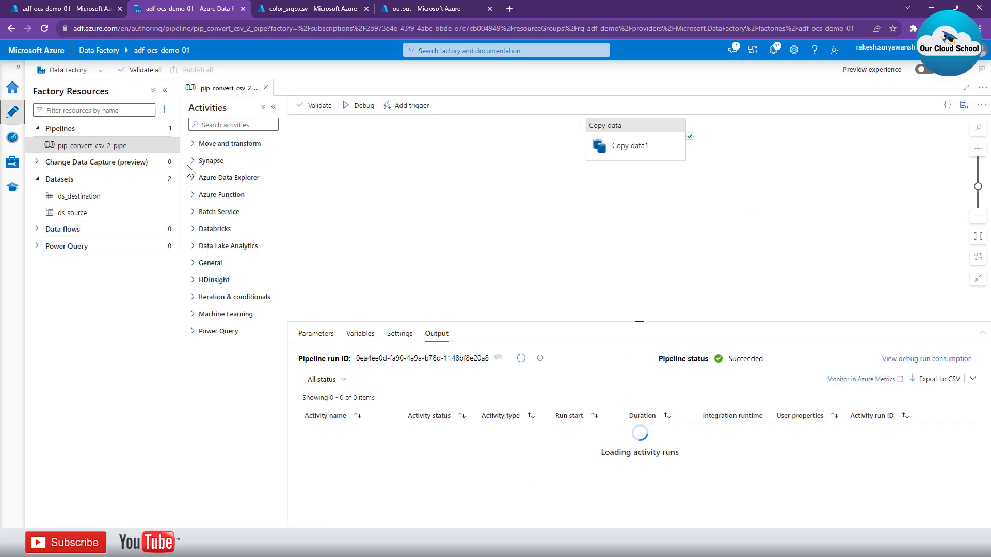
click(266, 87)
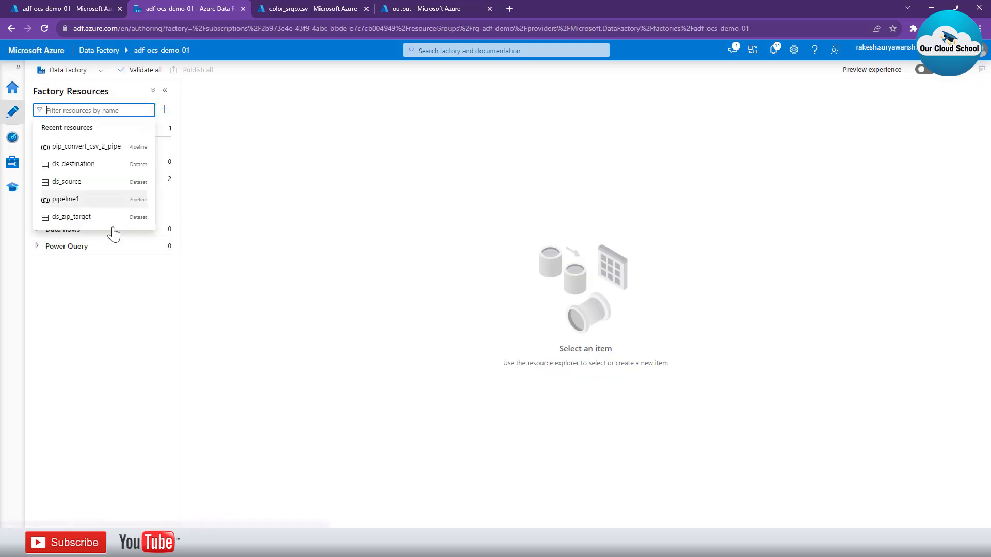
click(92, 339)
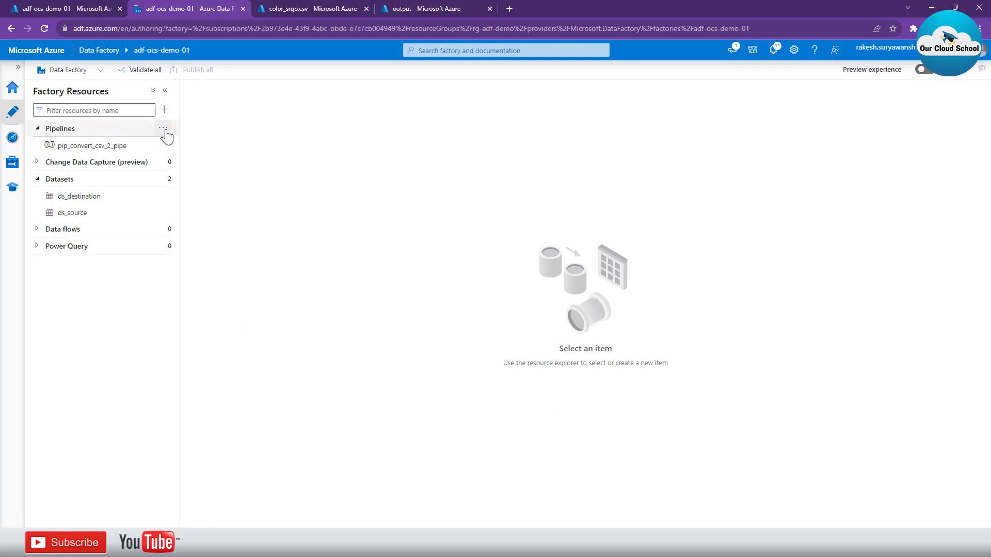
Create a new pipeline named pip_to_pipe_files
click(165, 130)
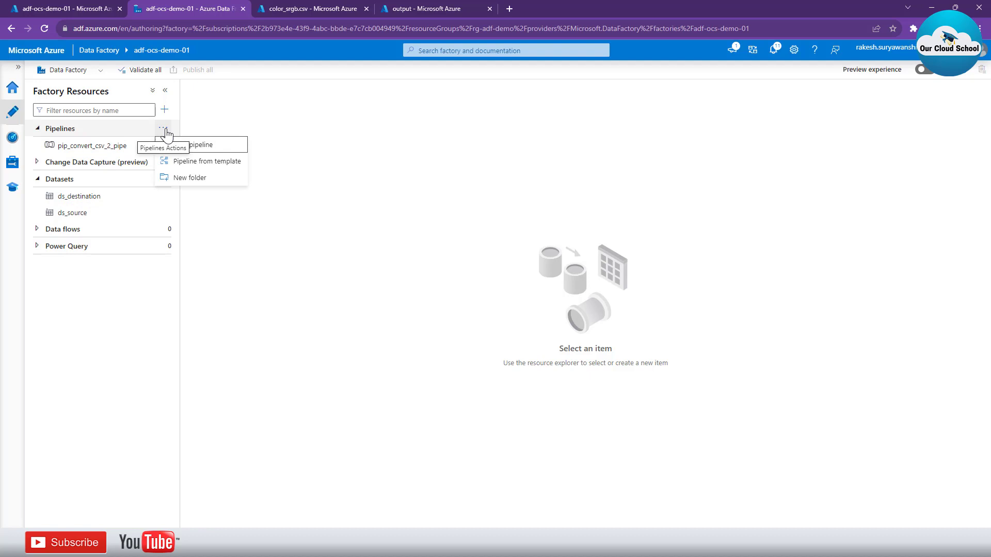
click(205, 148)
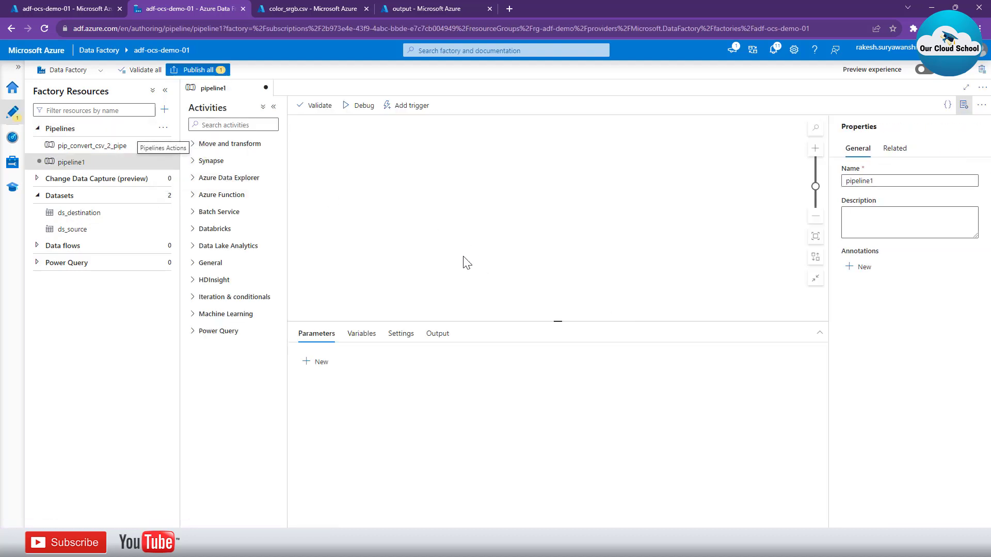
double_click(861, 185)
text(pi)
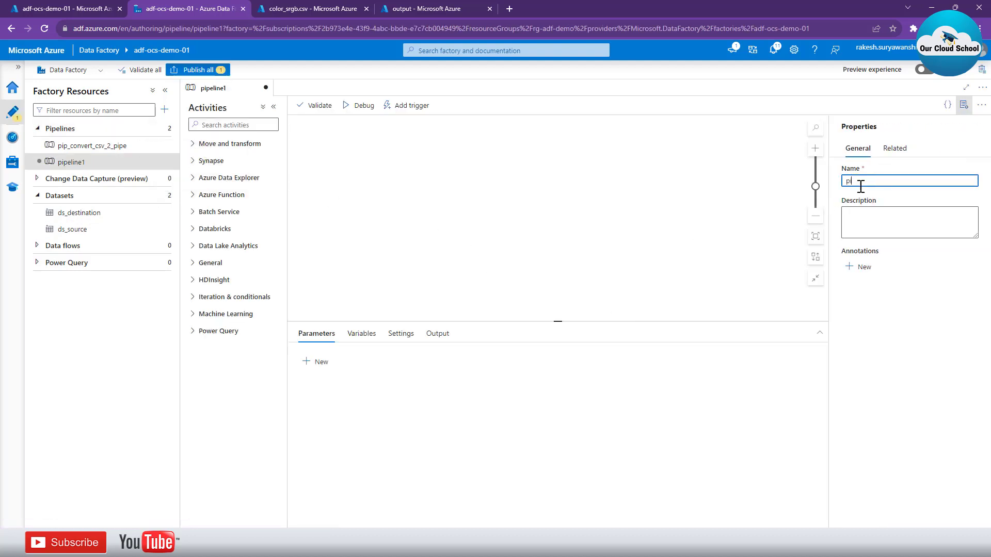
text(p_to_pipe_files)
click(360, 163)
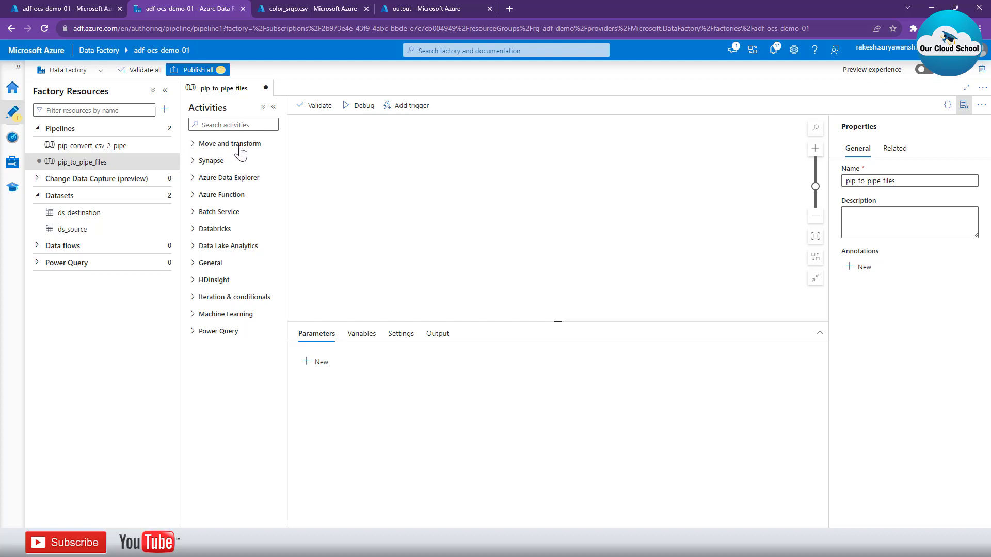
Add a Copy data activity to the pip_to_pipe_files canvas and show its source settings
click(196, 147)
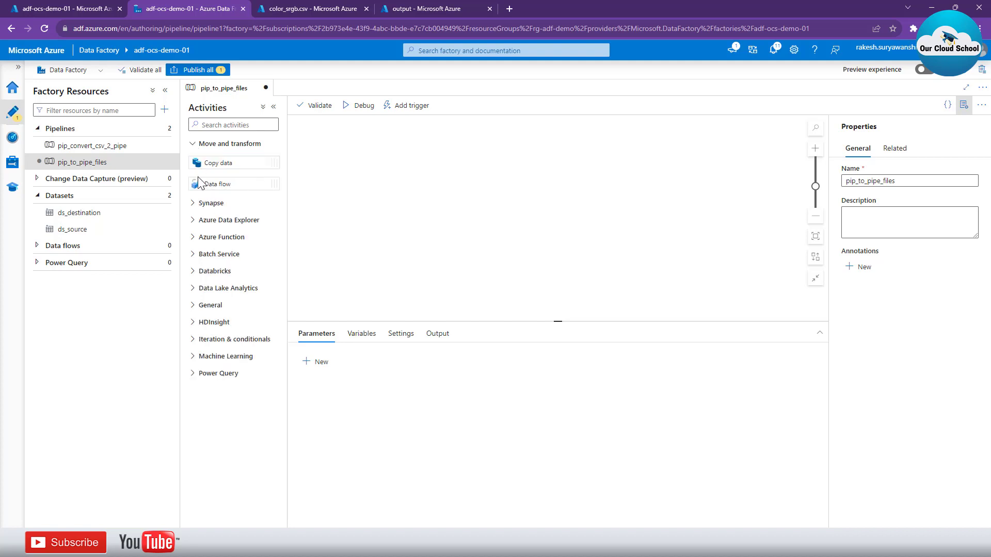
drag(204, 162, 474, 233)
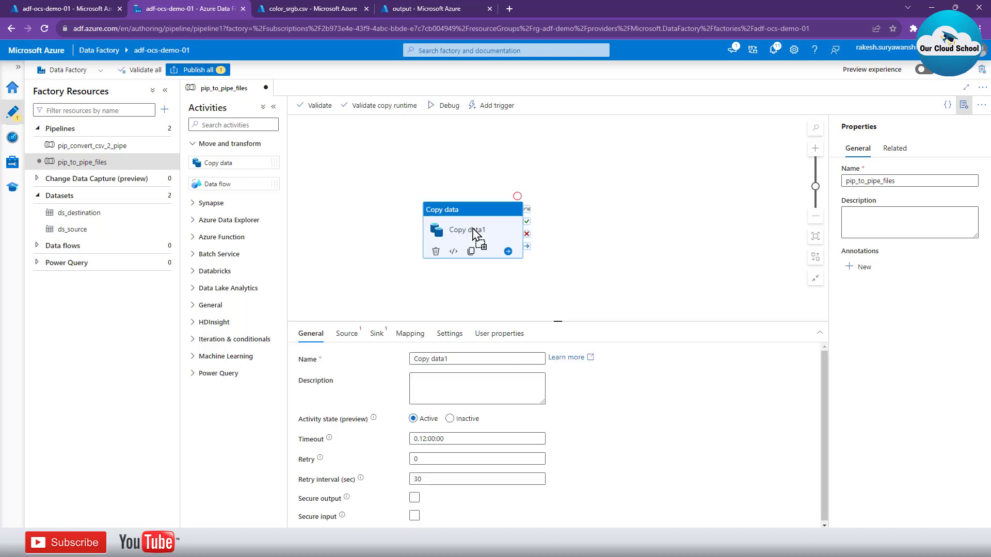
drag(460, 227, 433, 182)
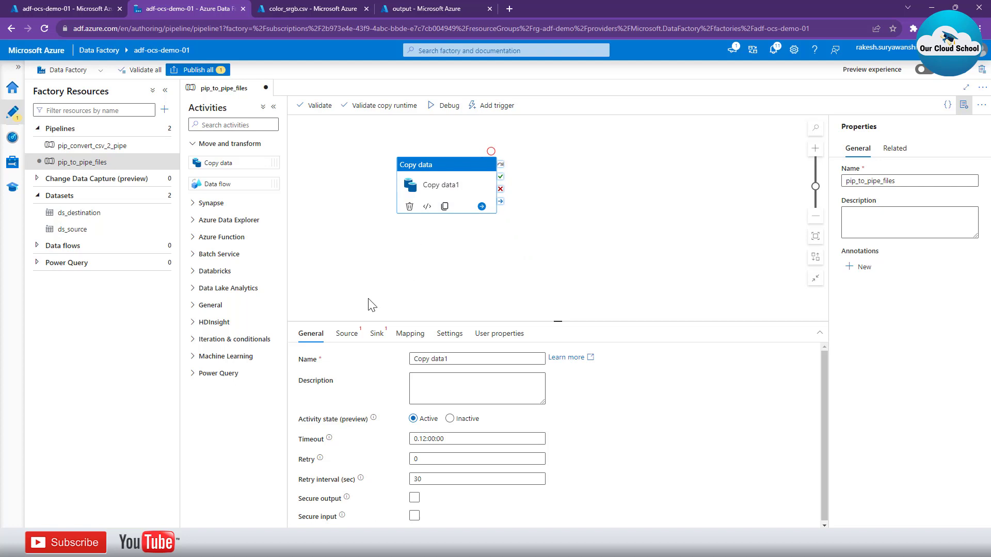
click(348, 335)
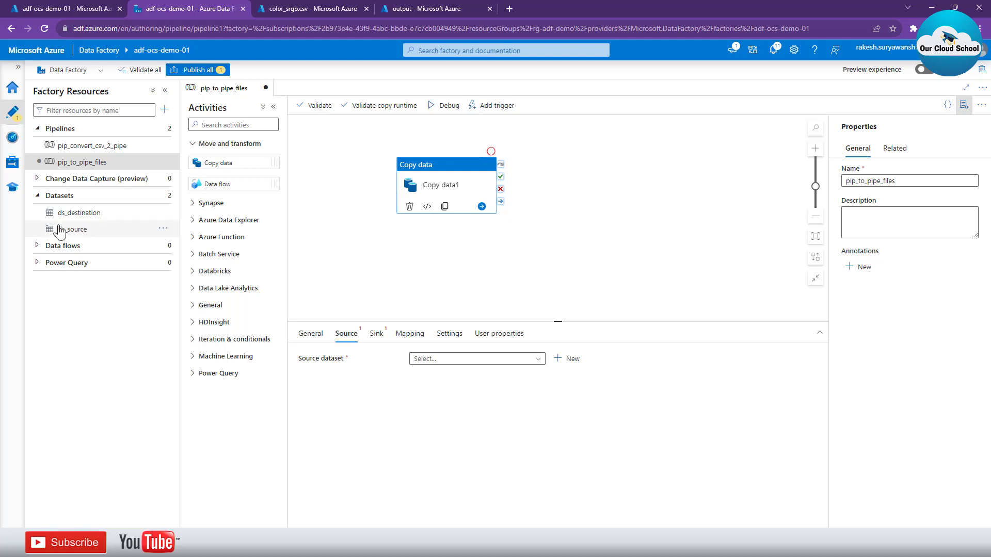
Start a new dataset on Azure Blob Storage with the DelimitedText format
click(162, 197)
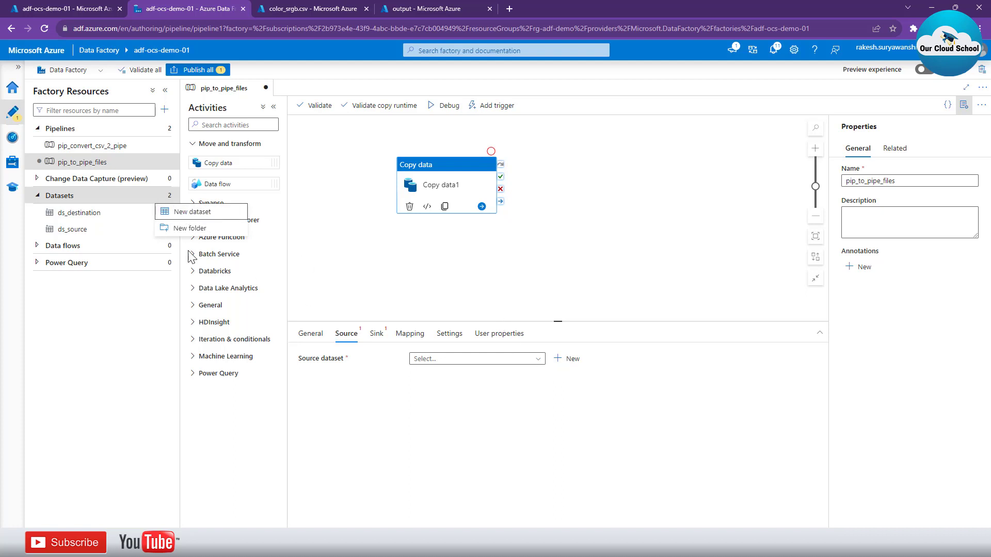
click(180, 214)
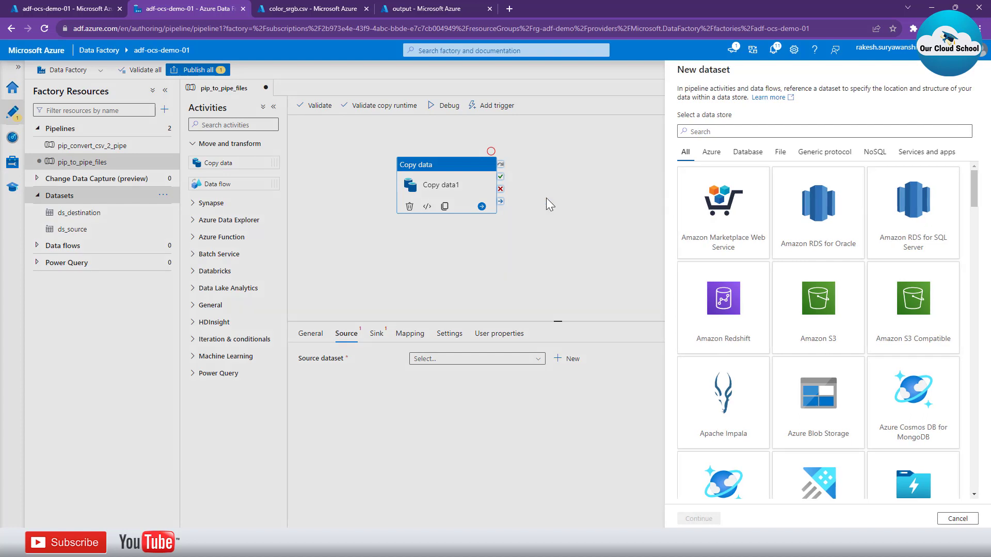
click(826, 414)
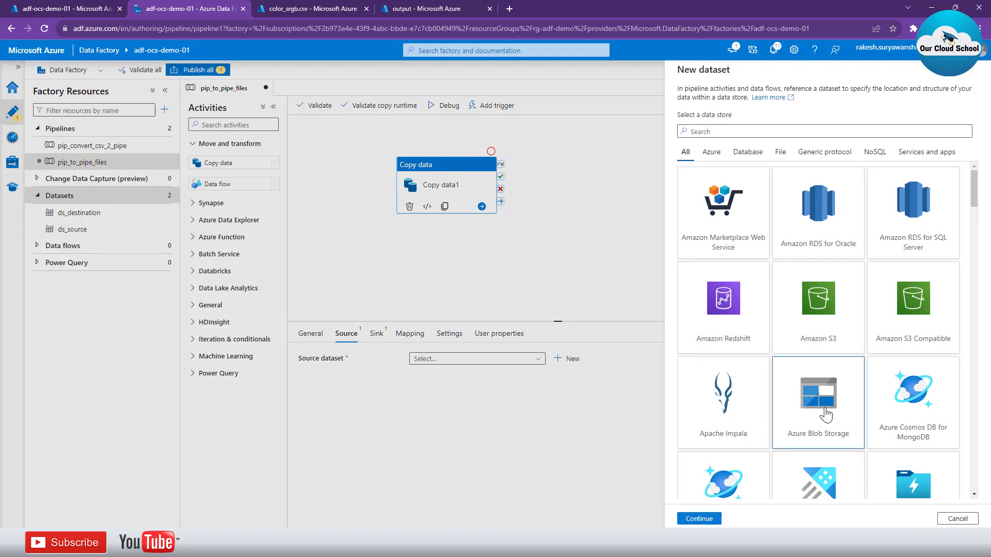
click(699, 518)
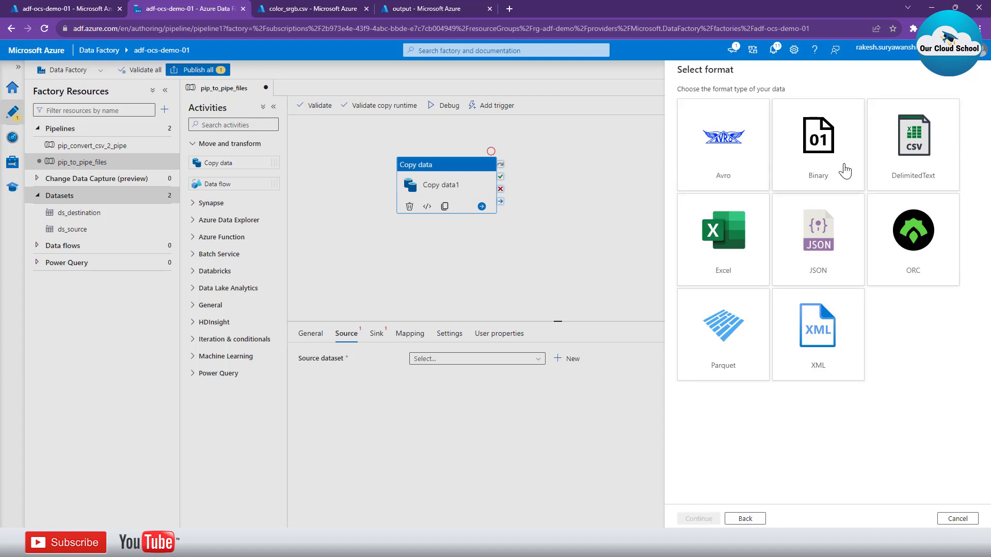
click(900, 155)
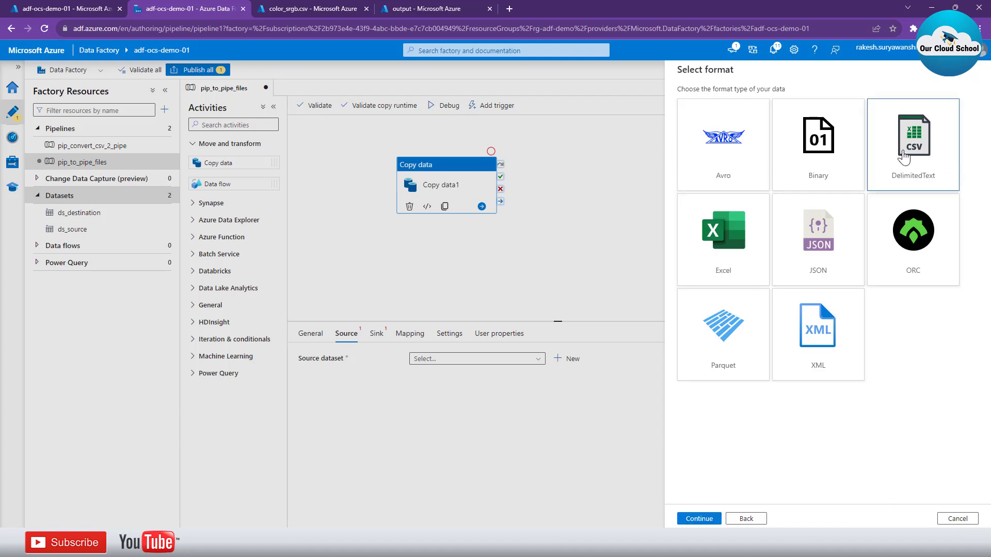
click(708, 518)
Name the new dataset ds_source_csv and assign it the linked service ls_blobstorage_source
double_click(744, 102)
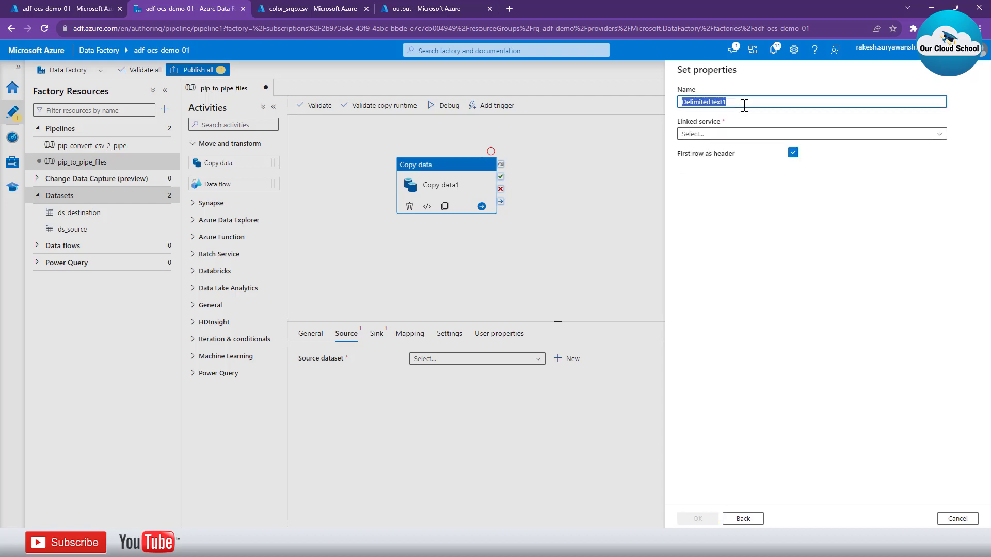
text(ds_)
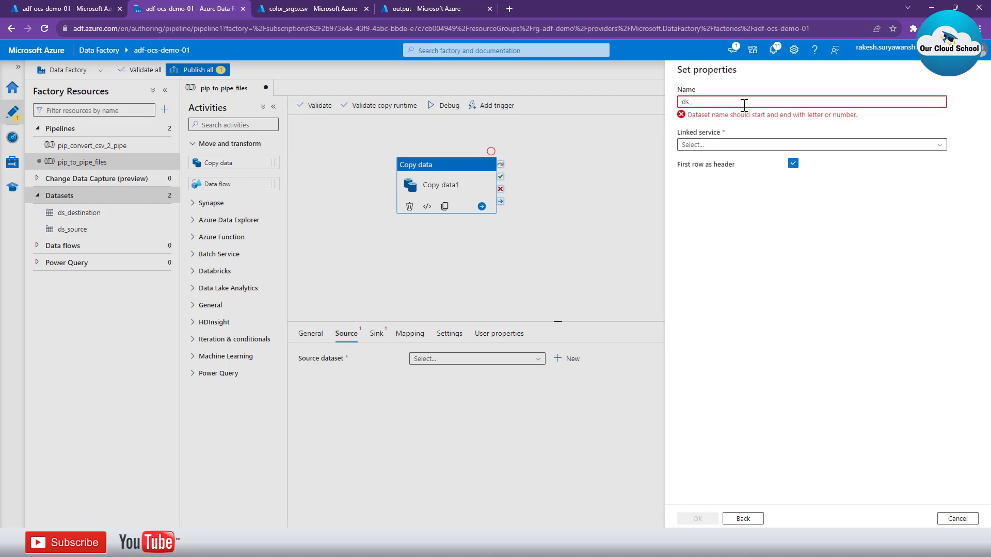
text(source_)
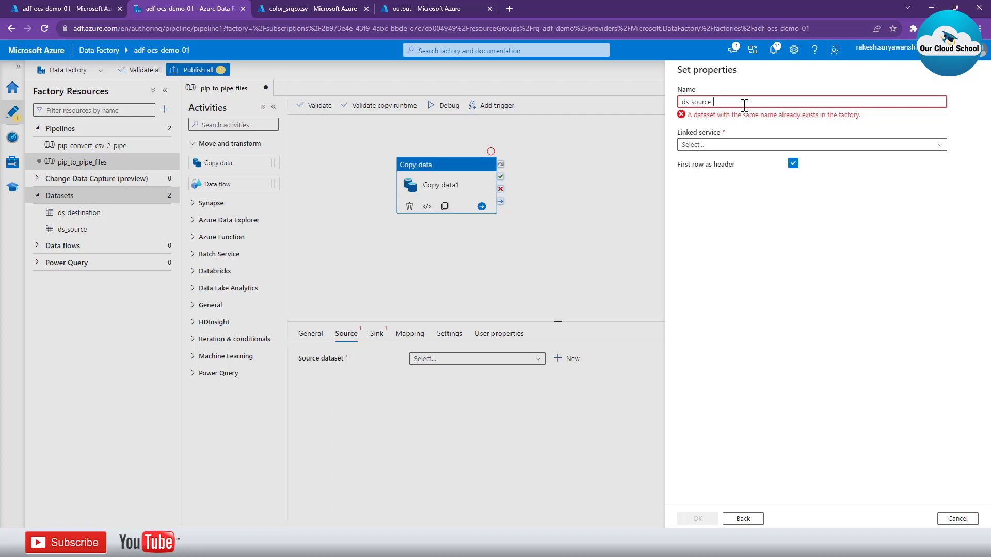
text(csv)
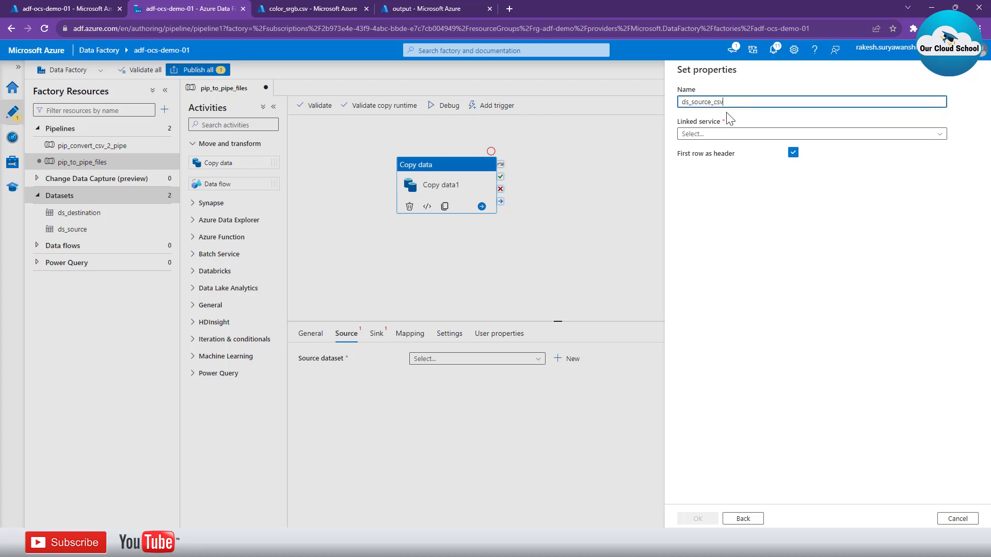
click(721, 135)
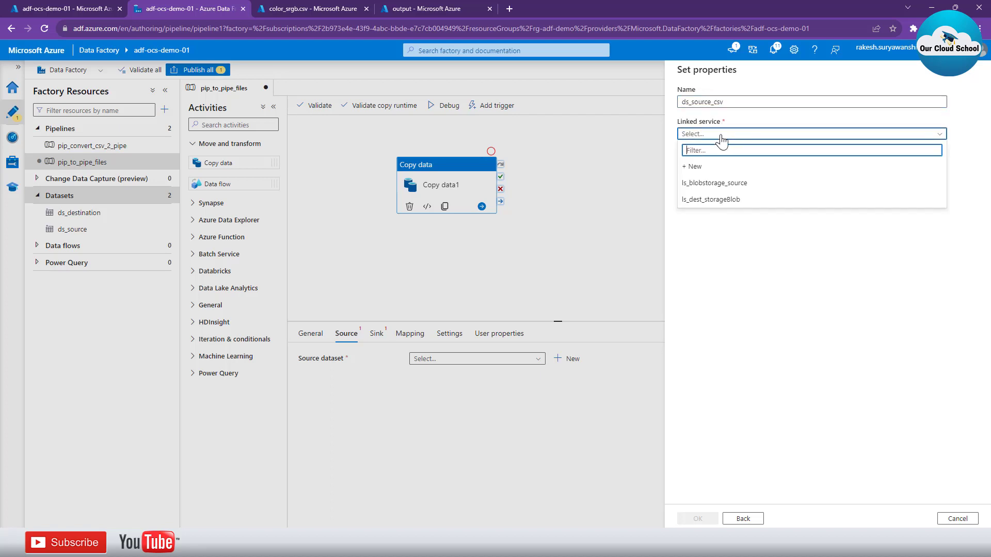
click(722, 184)
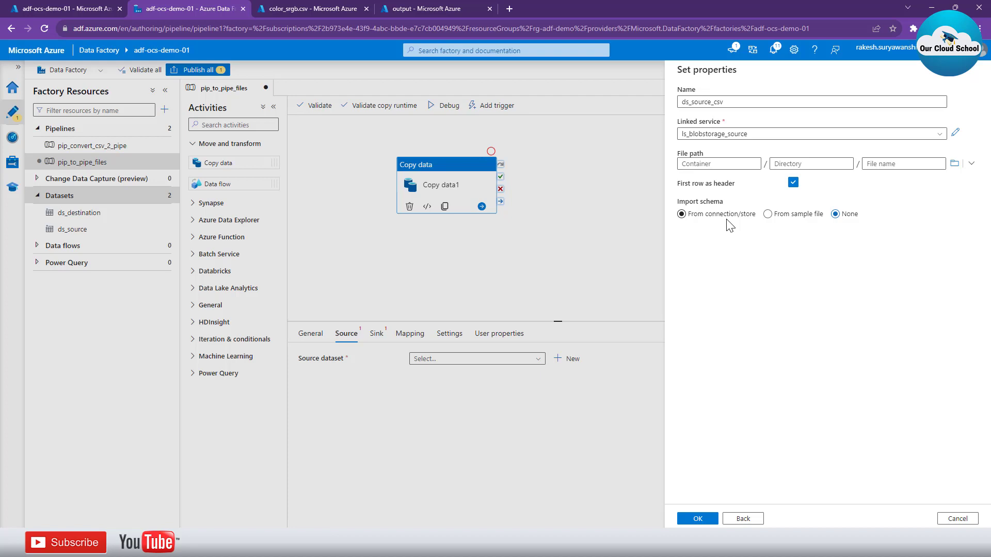
Check which storage account the linked service ls_blobstorage_source uses, and leave its settings without changes
click(956, 133)
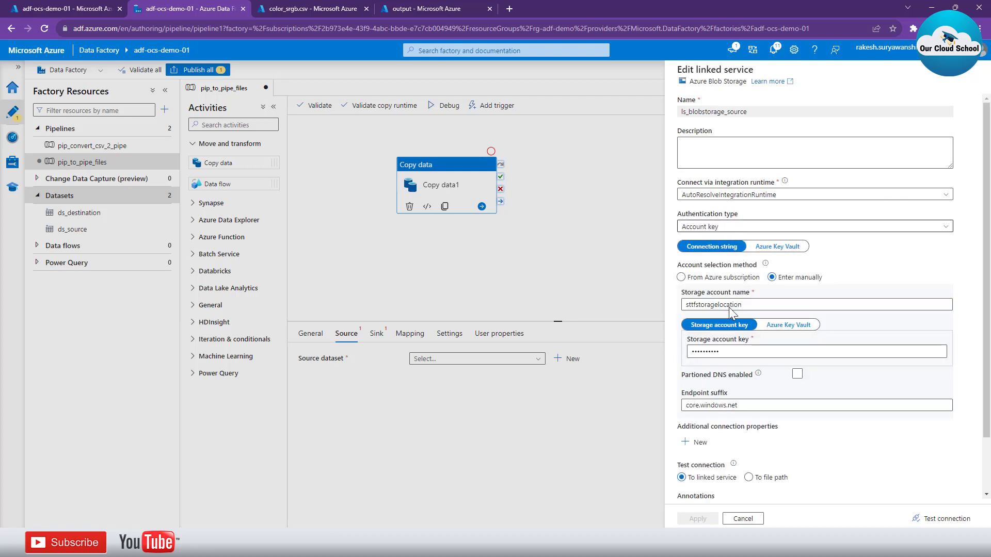
double_click(728, 305)
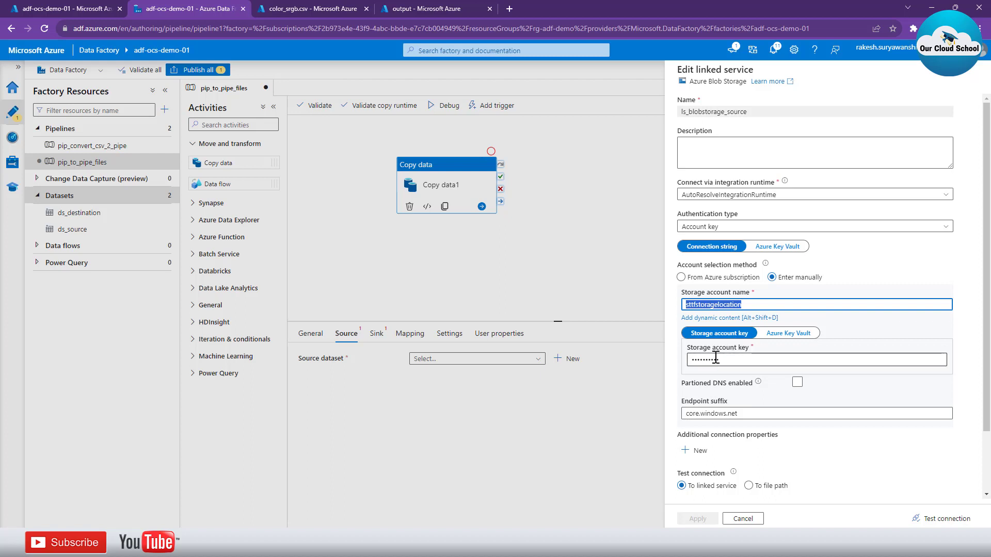
click(742, 518)
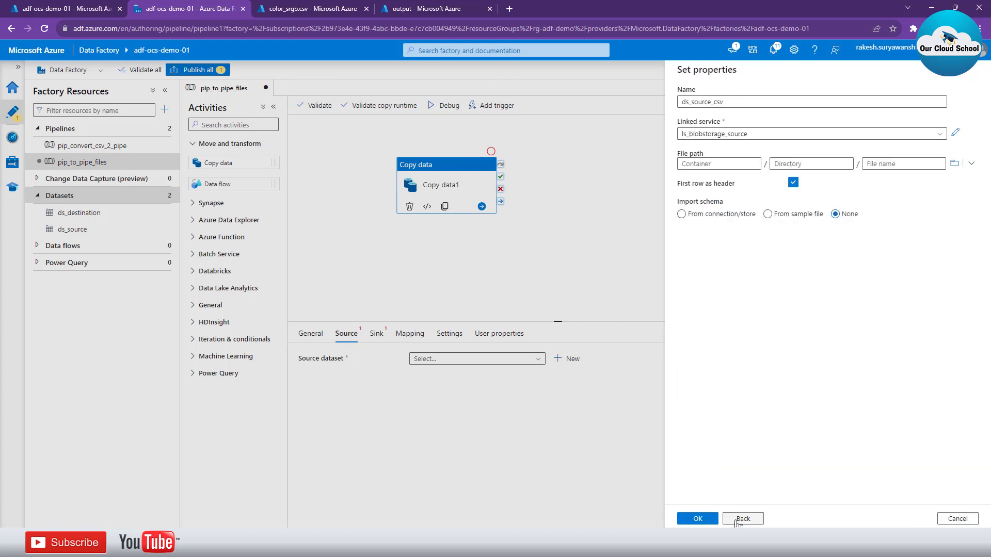
Set the dataset's file path to the input container and create the dataset
click(954, 164)
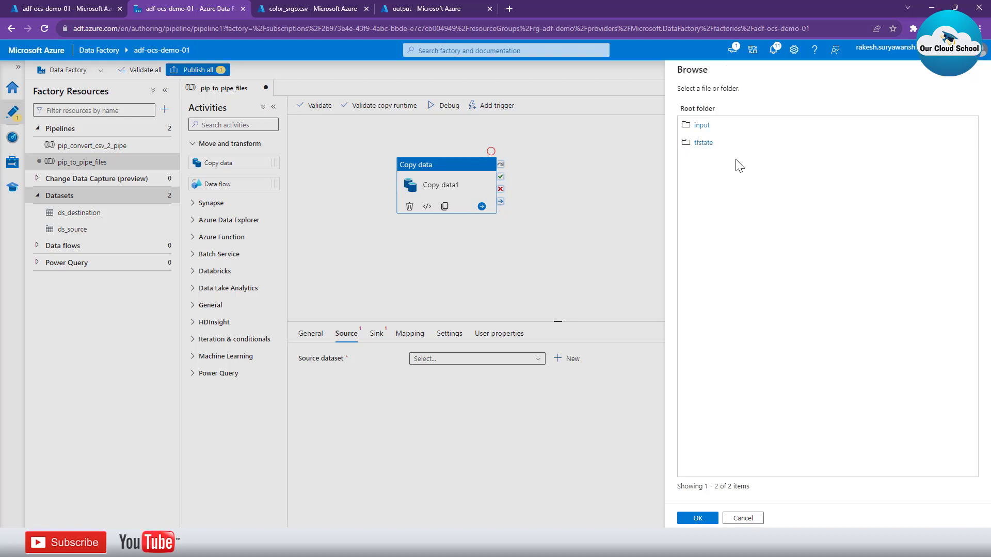
click(700, 126)
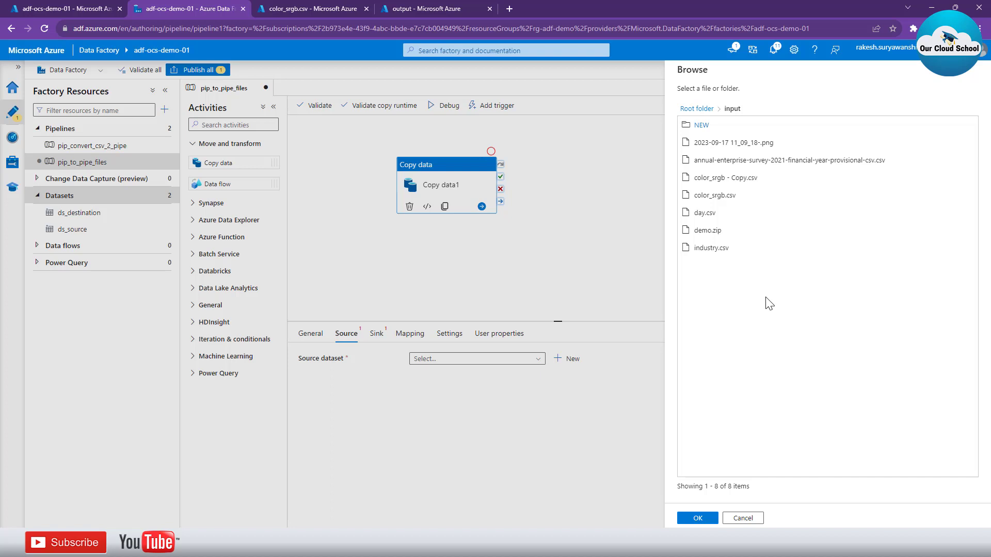
click(702, 519)
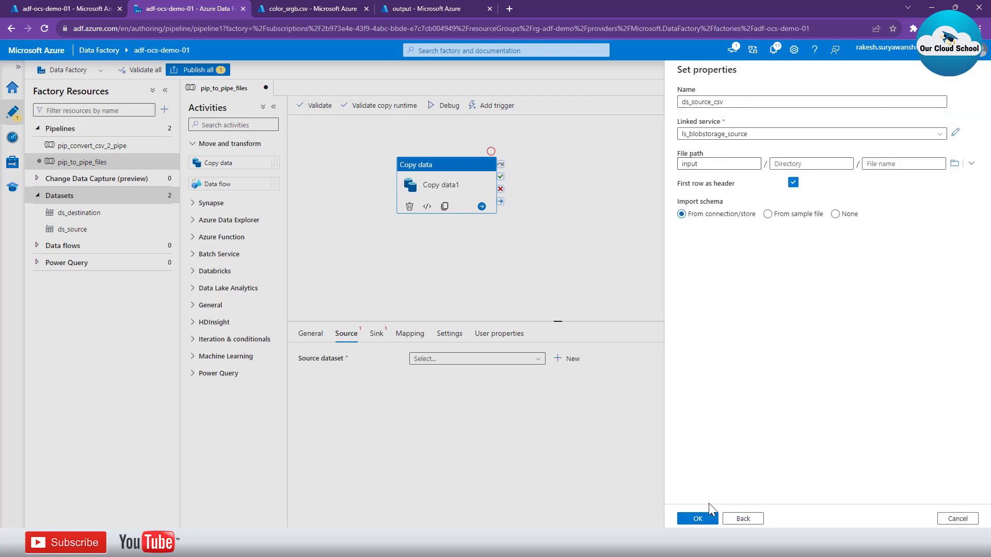
click(707, 520)
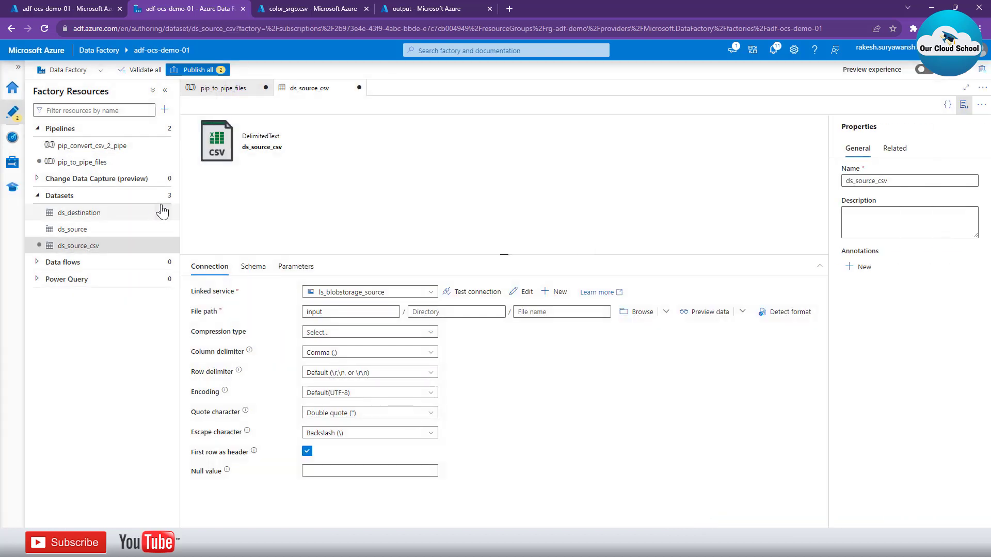
Start another Azure Blob Storage dataset in the DelimitedText format for the copy destination
click(161, 195)
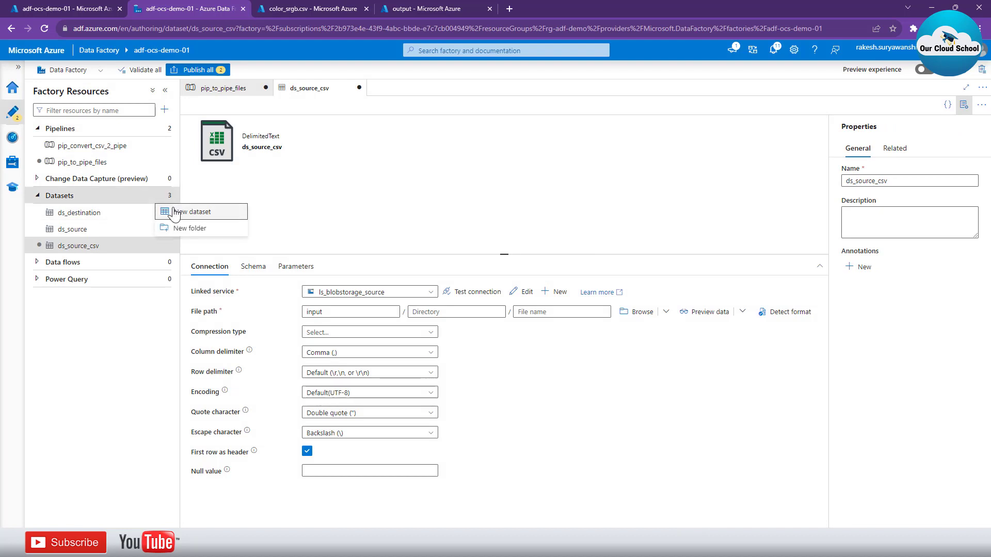
click(191, 212)
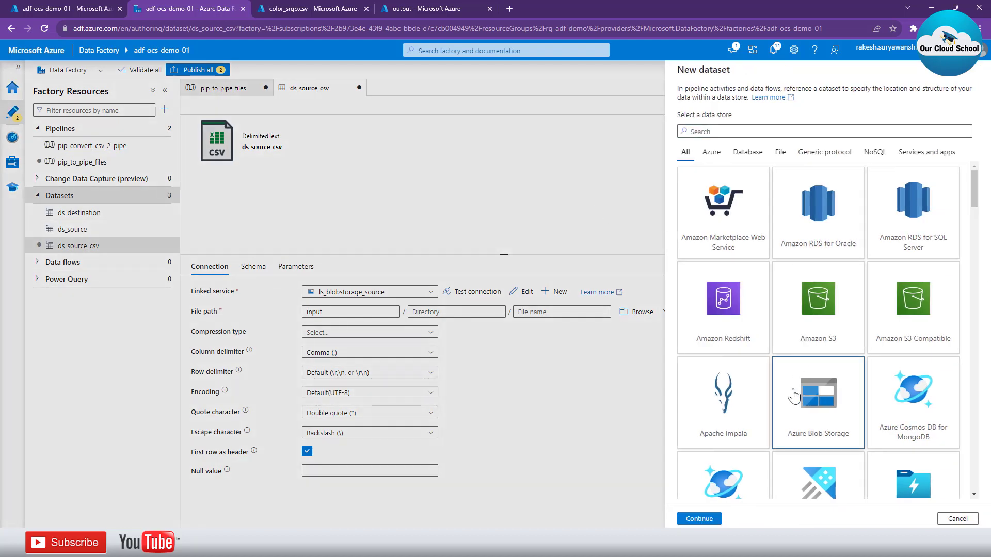
click(705, 520)
click(878, 178)
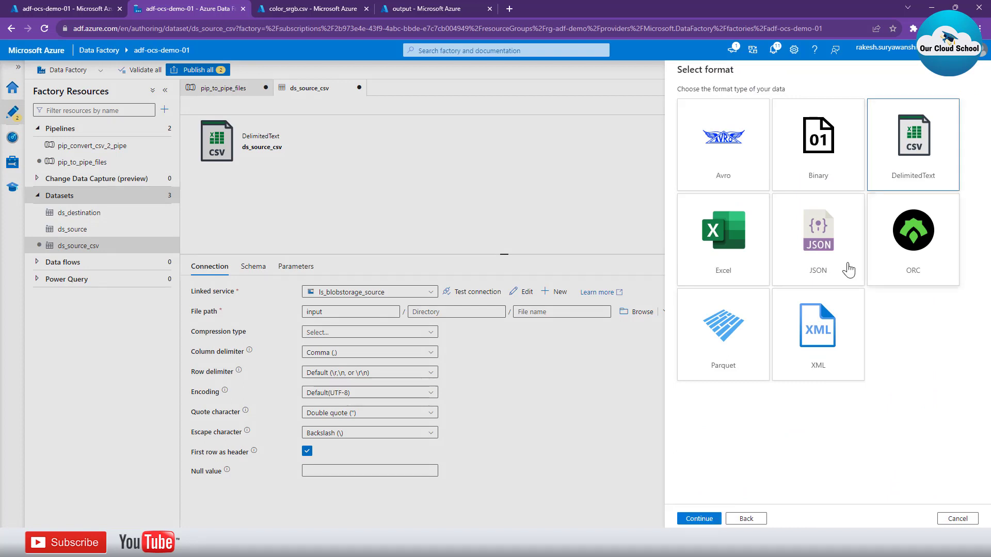
click(699, 520)
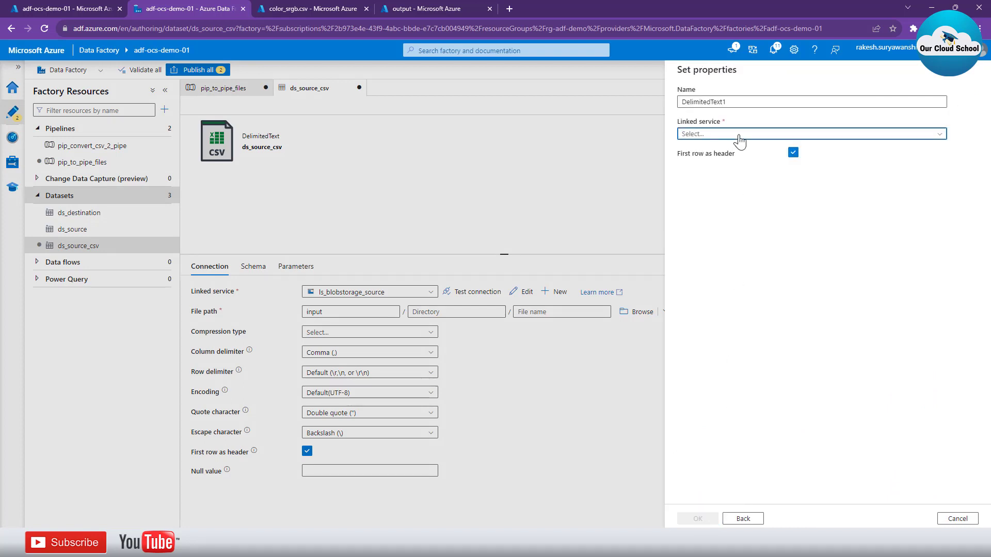
Assign the linked service ls_dest_storageBlob, set the file path to the output container, and create the dataset
click(739, 135)
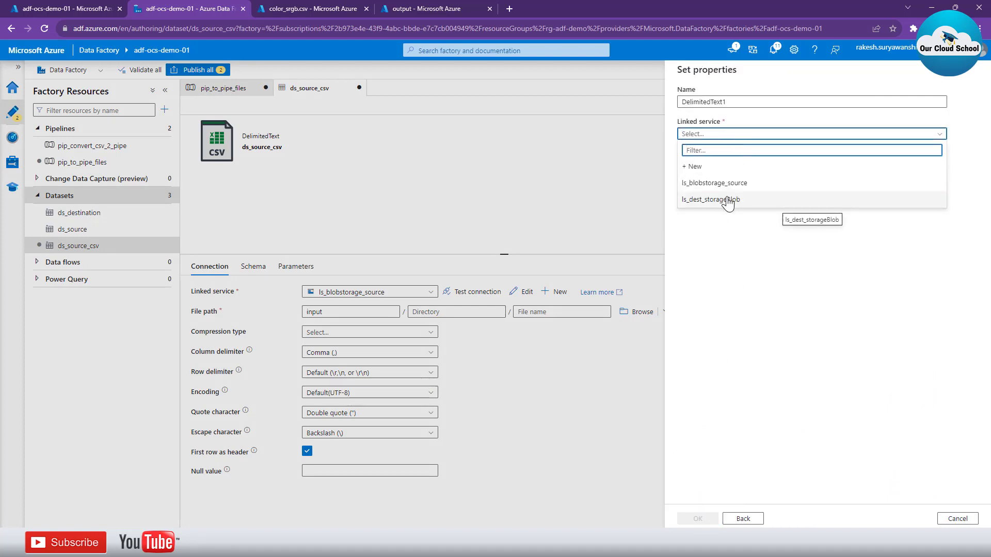
click(728, 204)
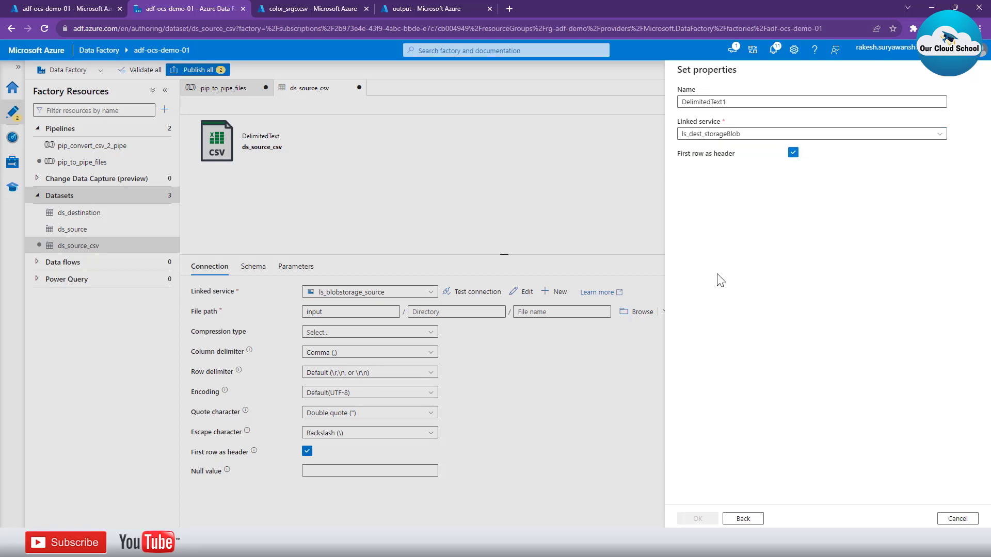
click(953, 164)
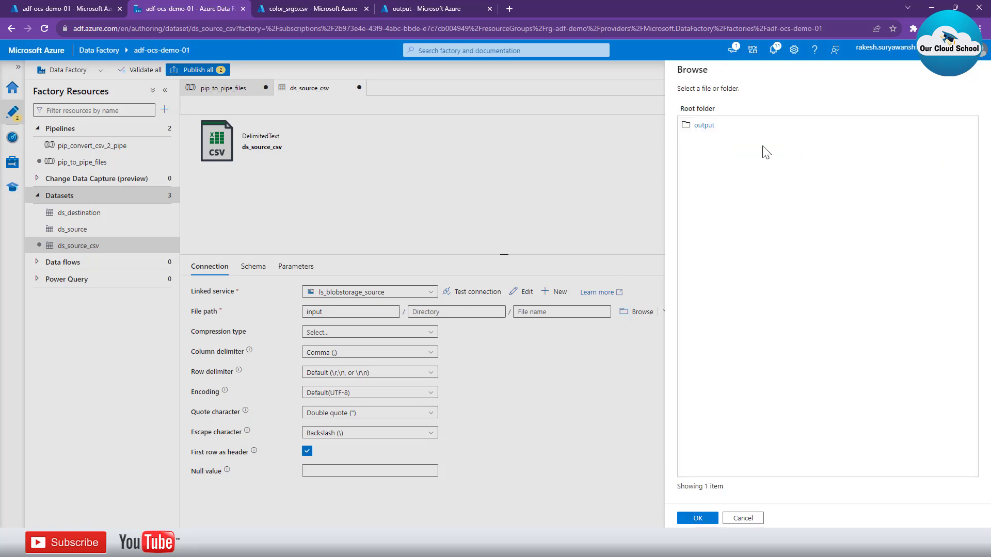
click(703, 125)
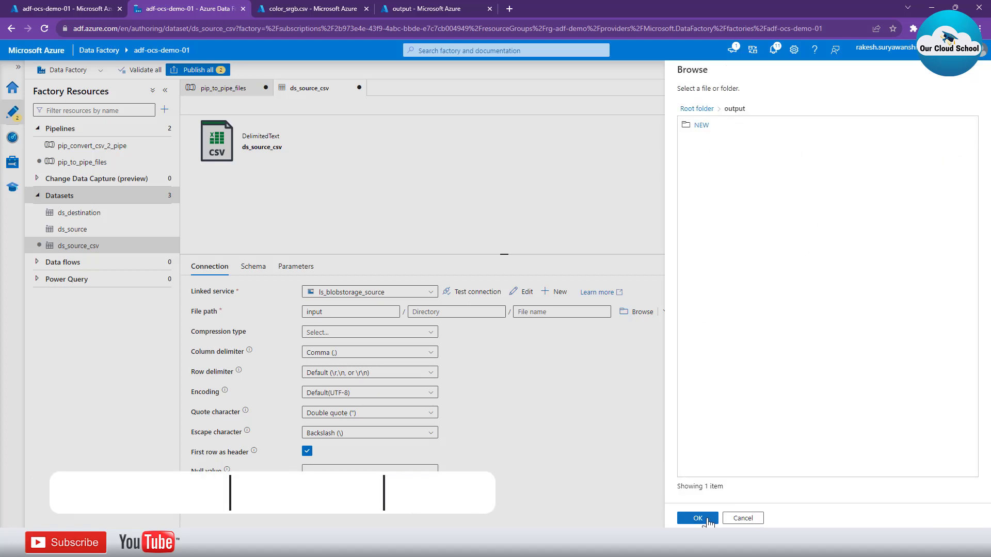
click(698, 518)
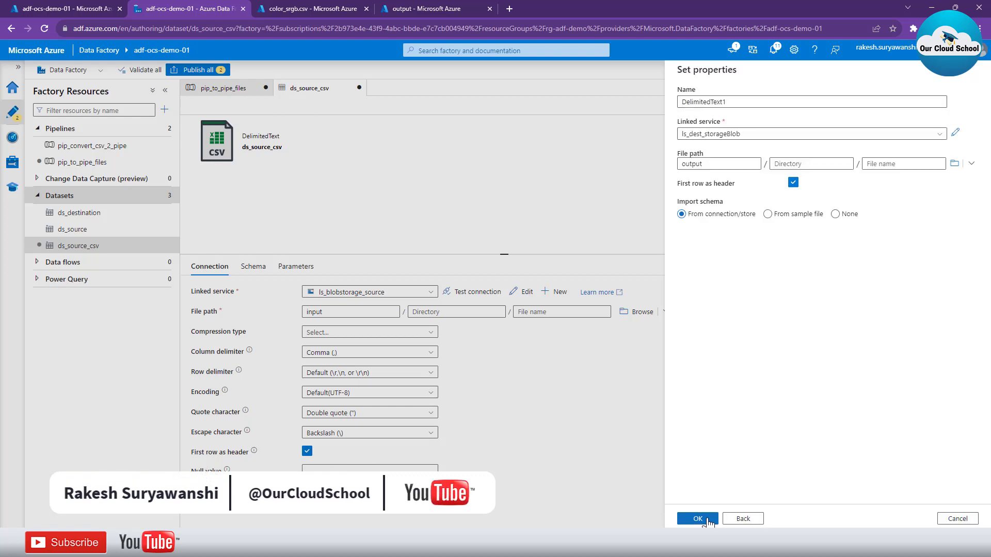
click(709, 521)
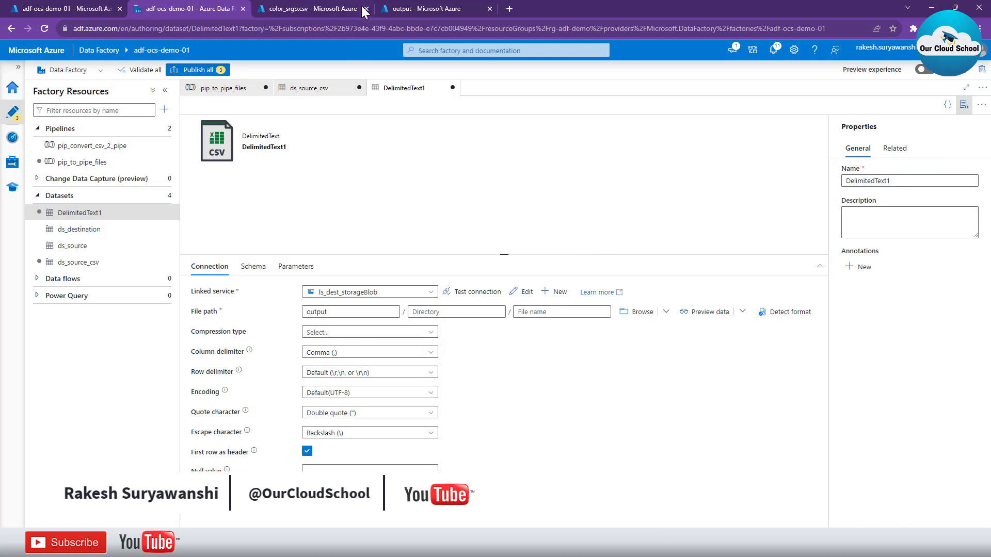
In pip_to_pipe_files, set the copy activity's source dataset to ds_source_csv and its sink dataset to DelimitedText1
click(216, 89)
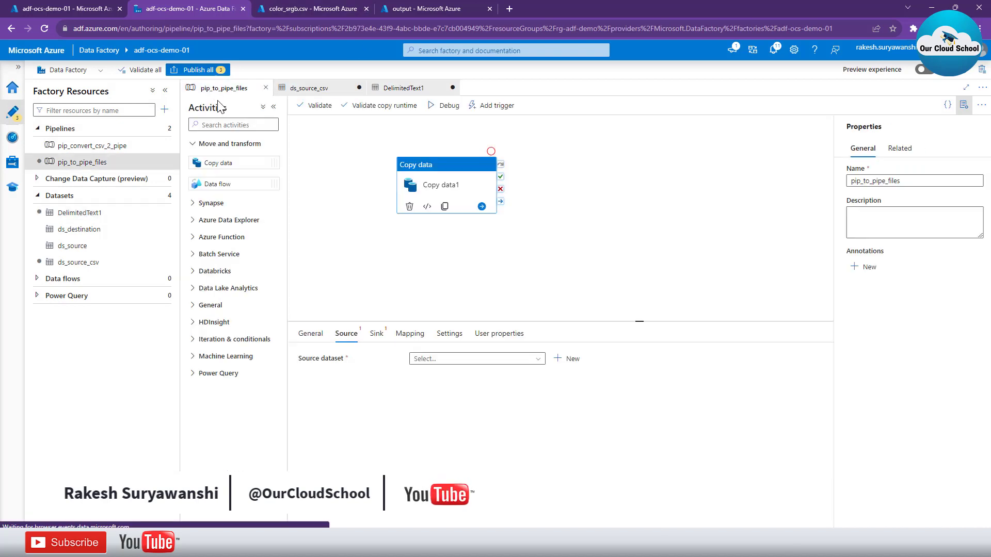
click(450, 361)
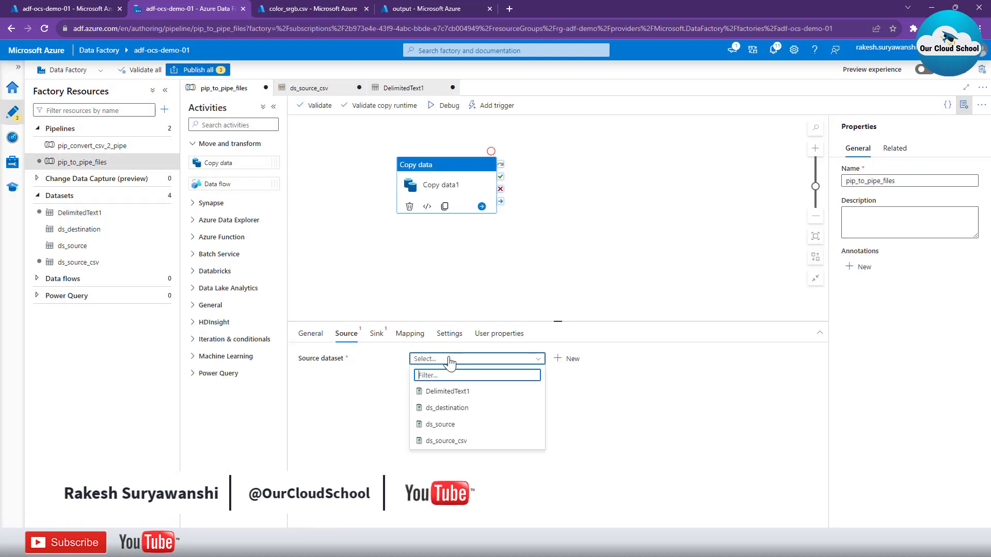
click(466, 442)
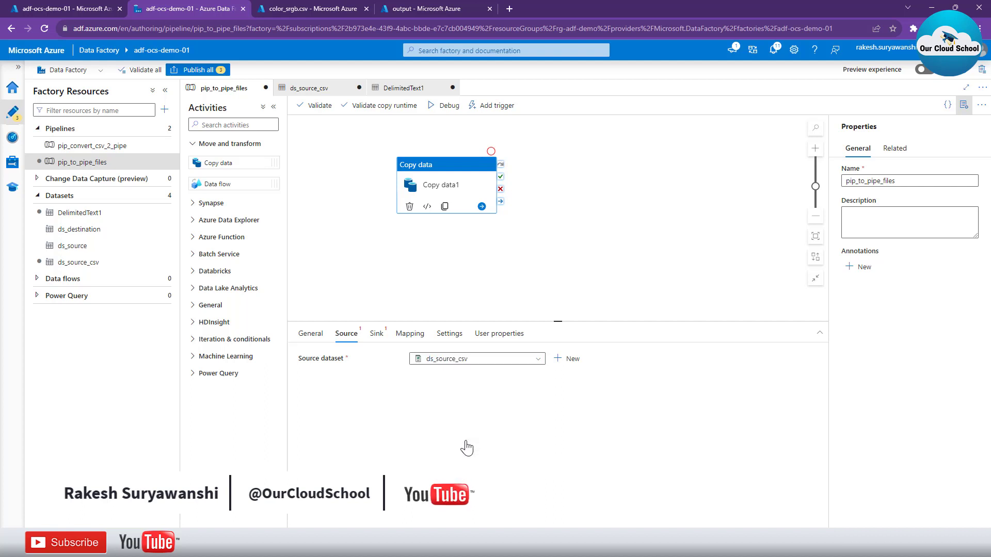
click(376, 334)
click(443, 360)
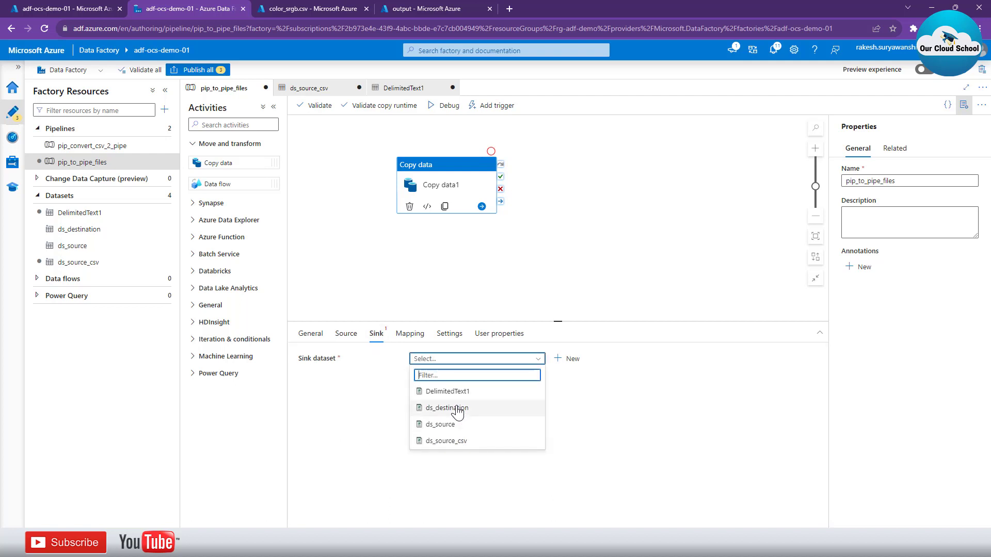
click(457, 391)
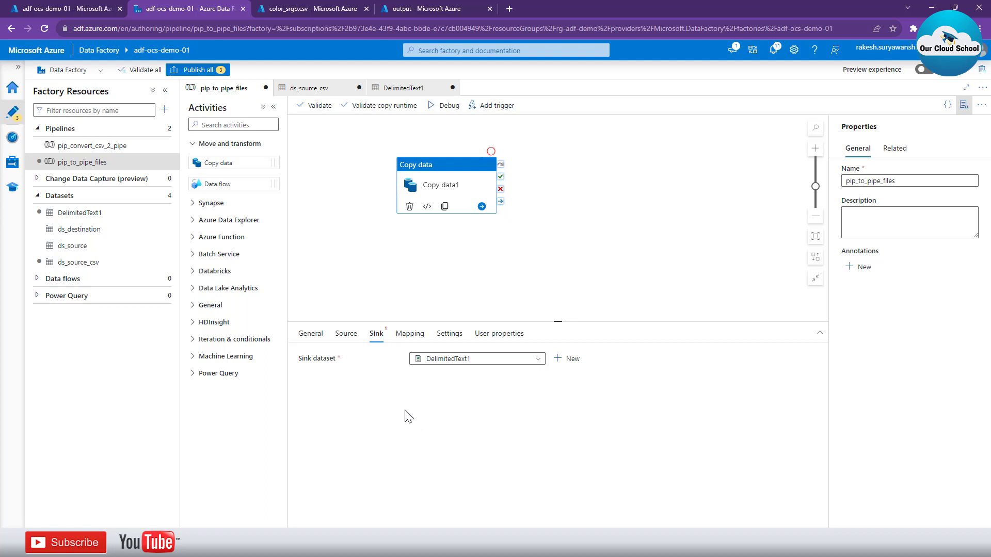
Switch the copy source to a wildcard file path with the file name pattern *.csv, and validate the pipeline
click(340, 336)
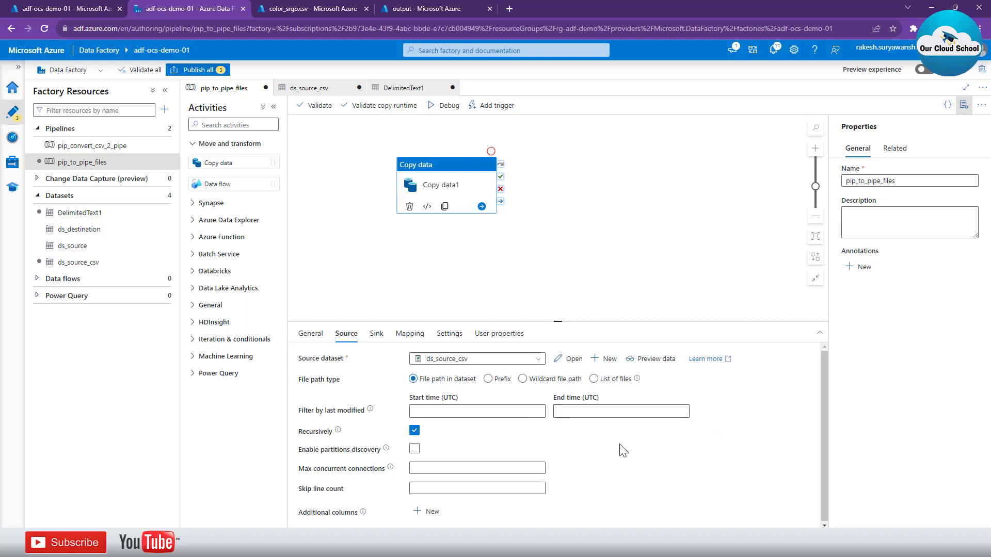
click(523, 378)
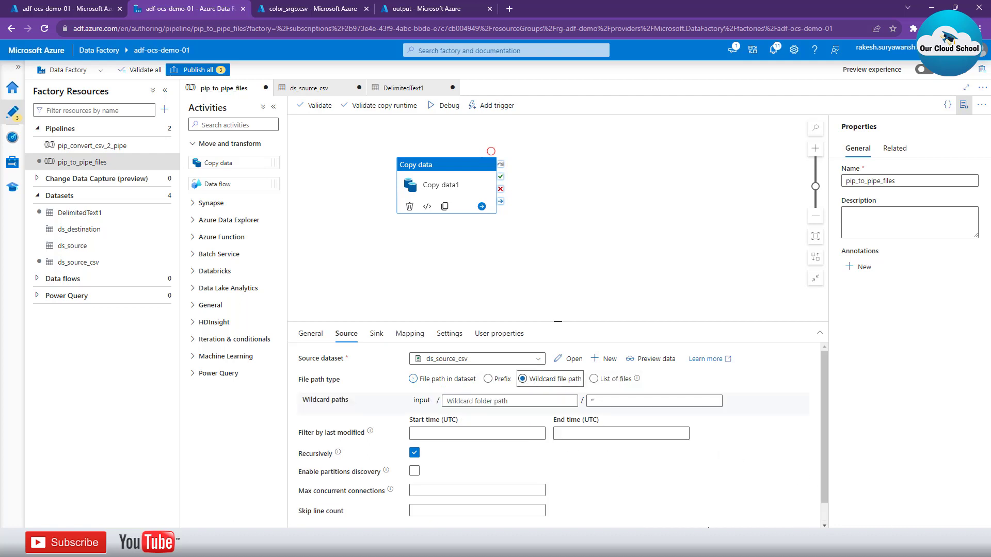
click(618, 402)
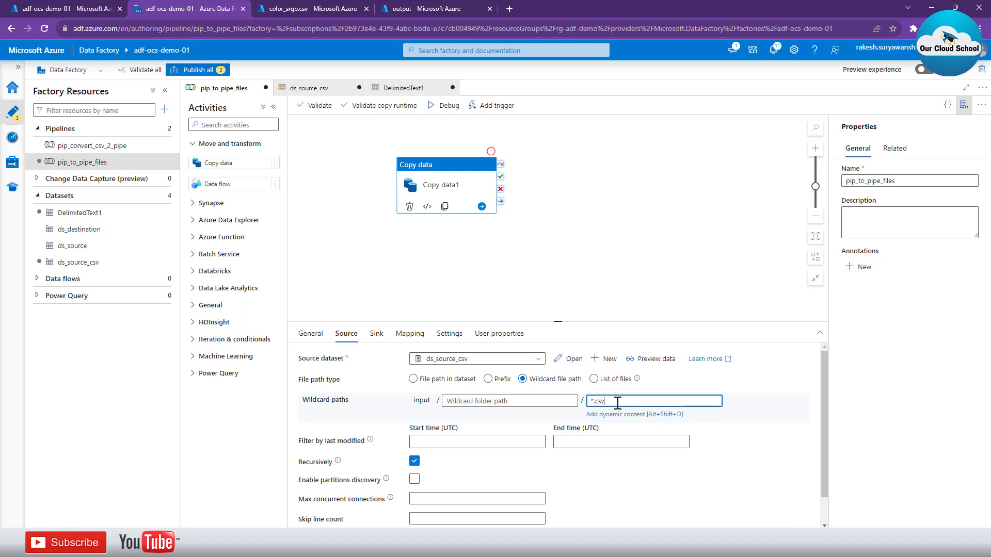
click(645, 469)
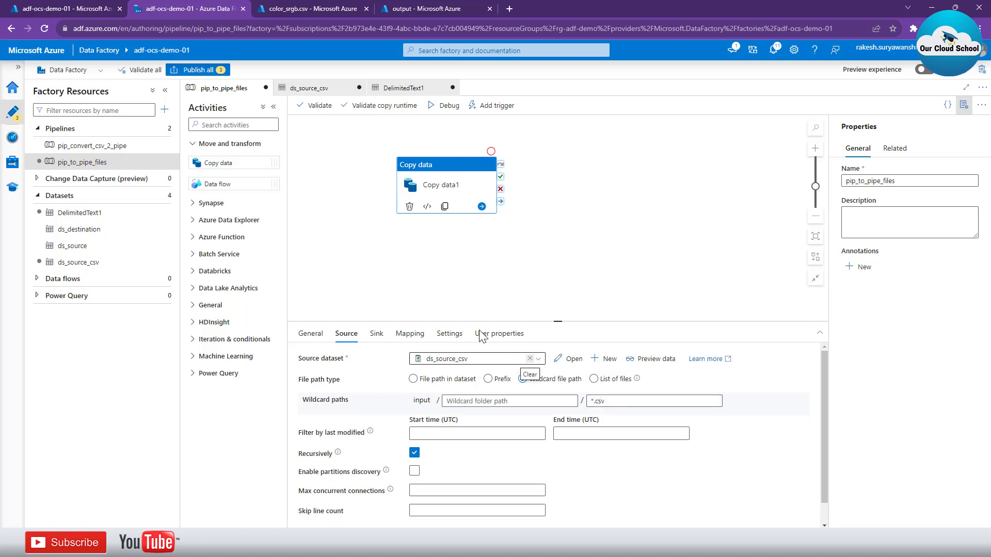
click(318, 111)
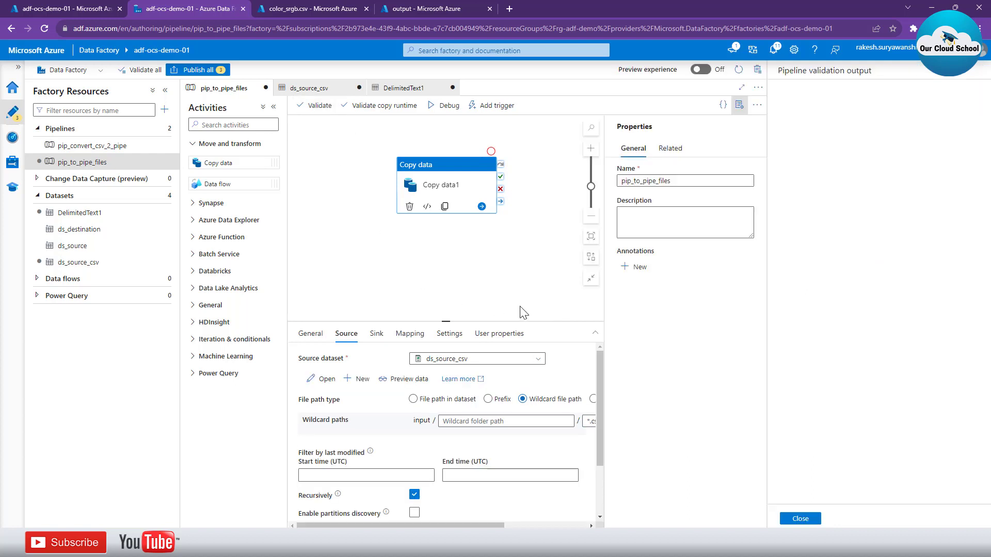
click(800, 519)
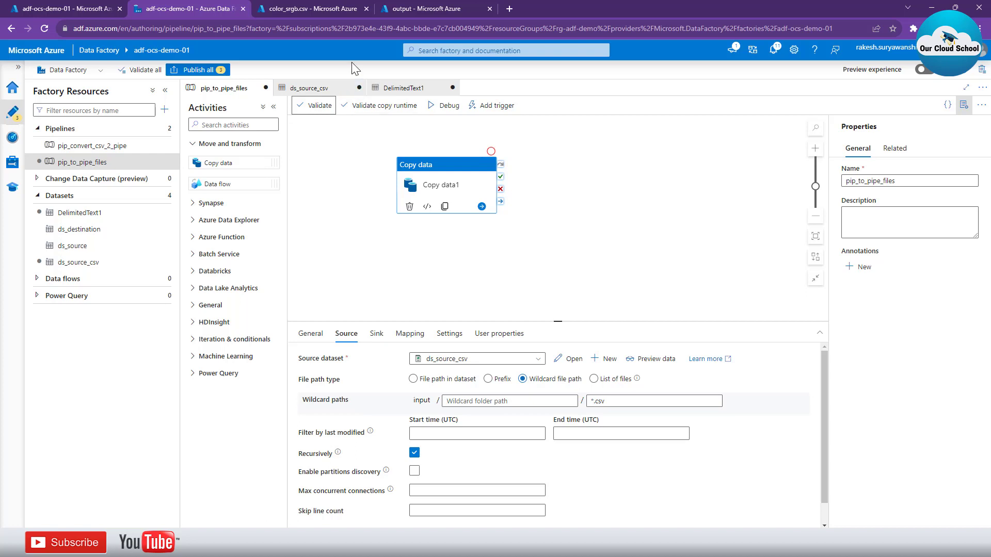
Rename the dataset DelimitedText1 as ds_dest_pipefiles and set its column delimiter to Pipe (|)
click(413, 90)
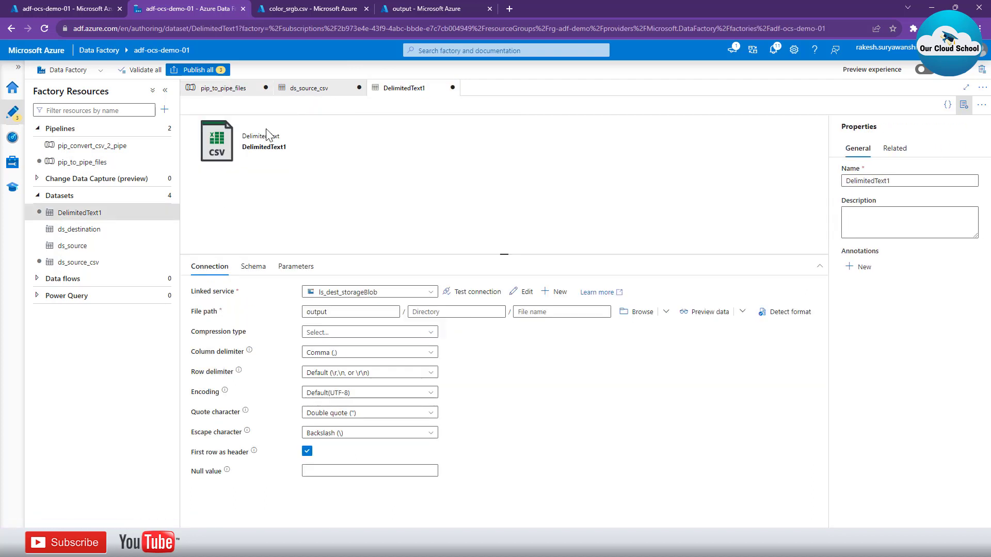
double_click(884, 180)
text(ds_dest_pipefiles)
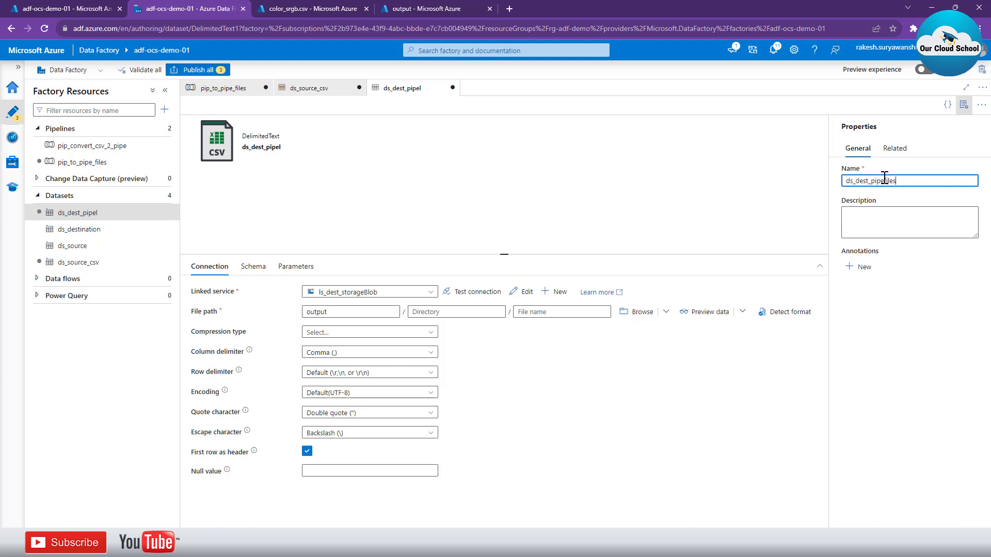
click(500, 164)
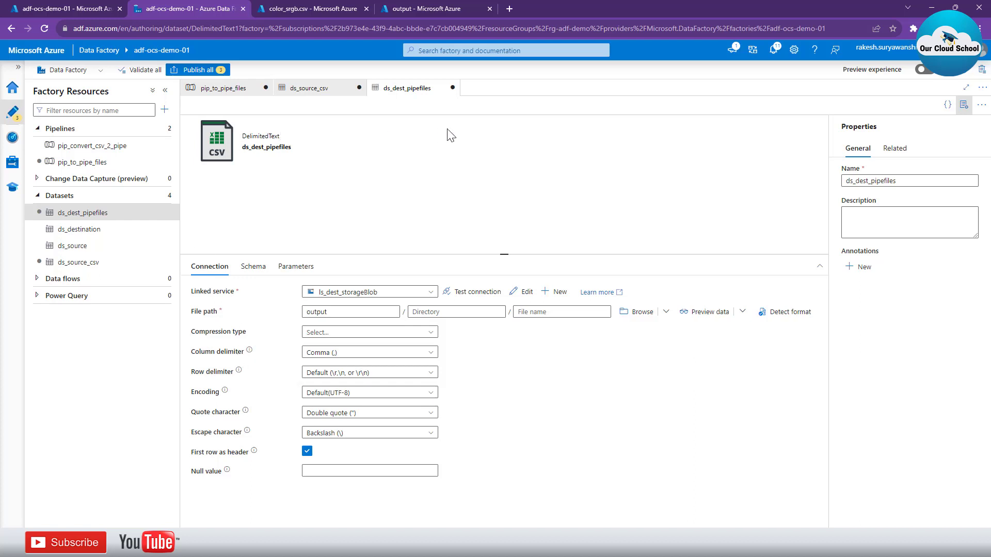
click(355, 355)
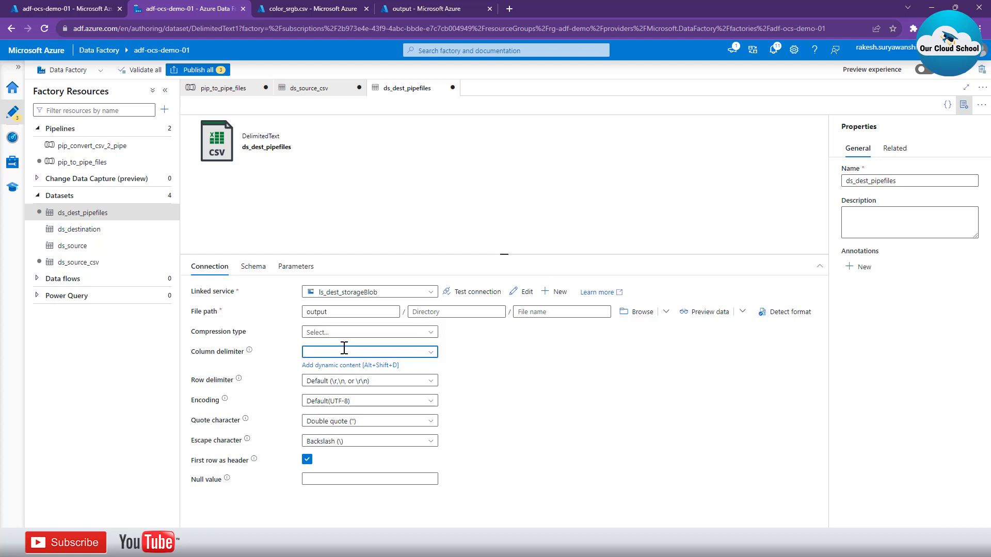
click(502, 408)
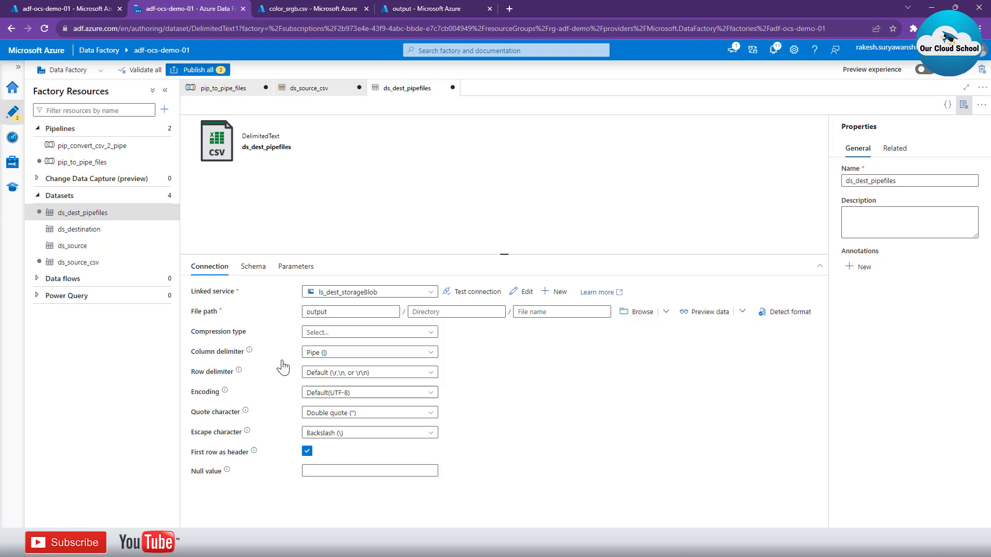
Validate pip_to_pipe_files again and publish all pending changes for the pipeline and its two new datasets
click(235, 88)
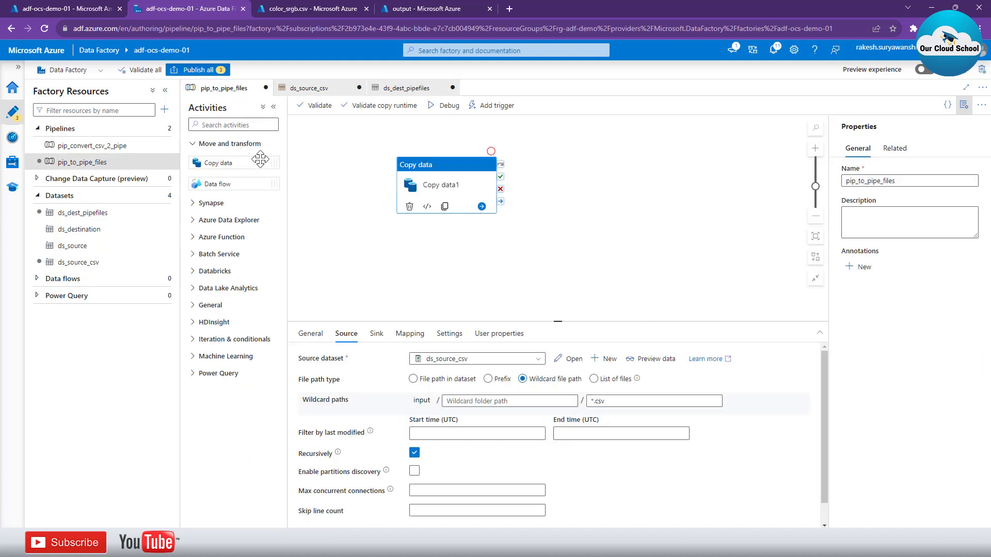
click(306, 112)
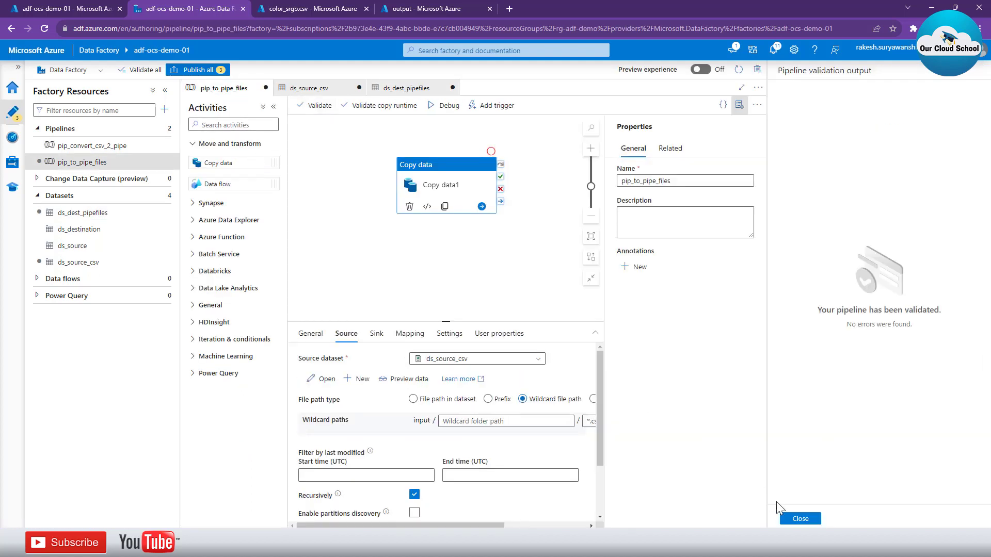
click(800, 519)
click(196, 72)
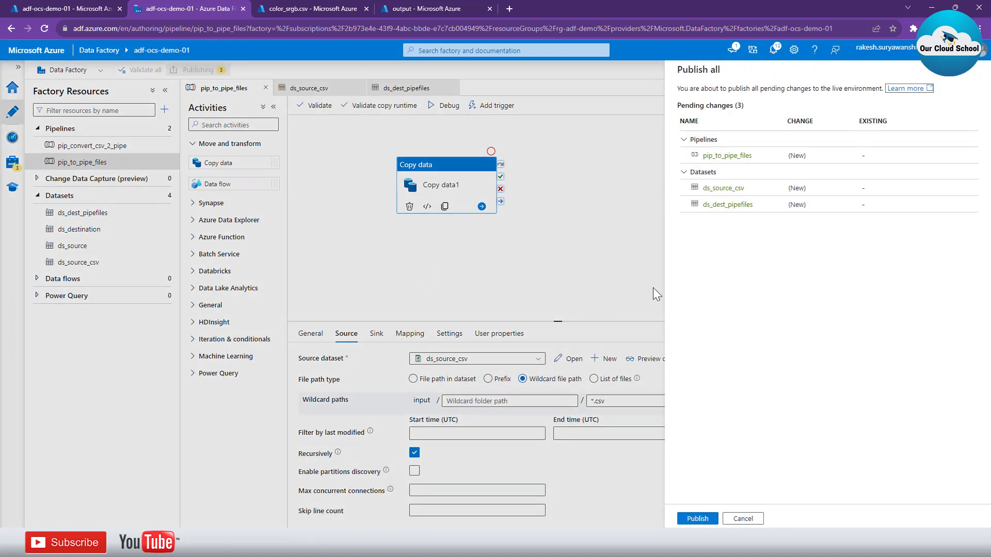
double_click(704, 155)
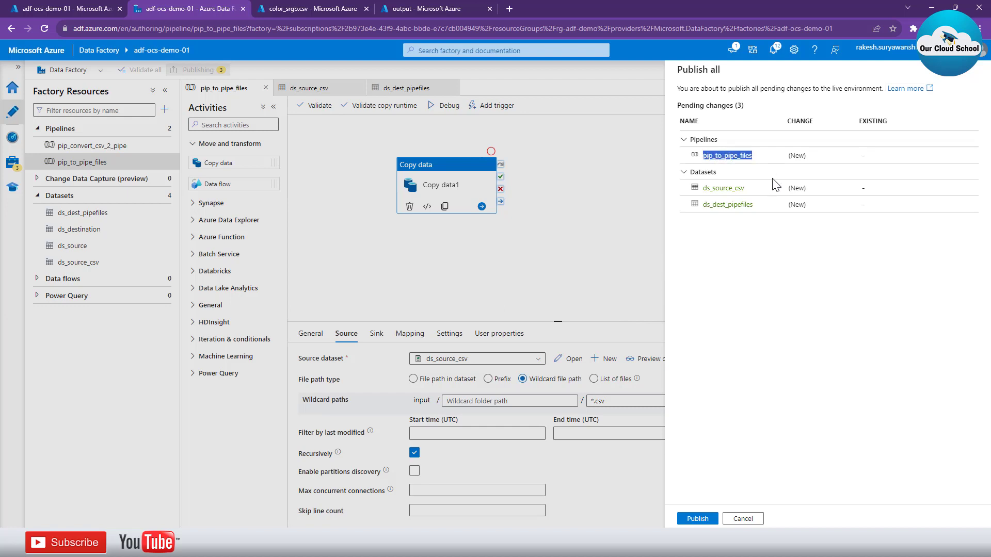
click(698, 518)
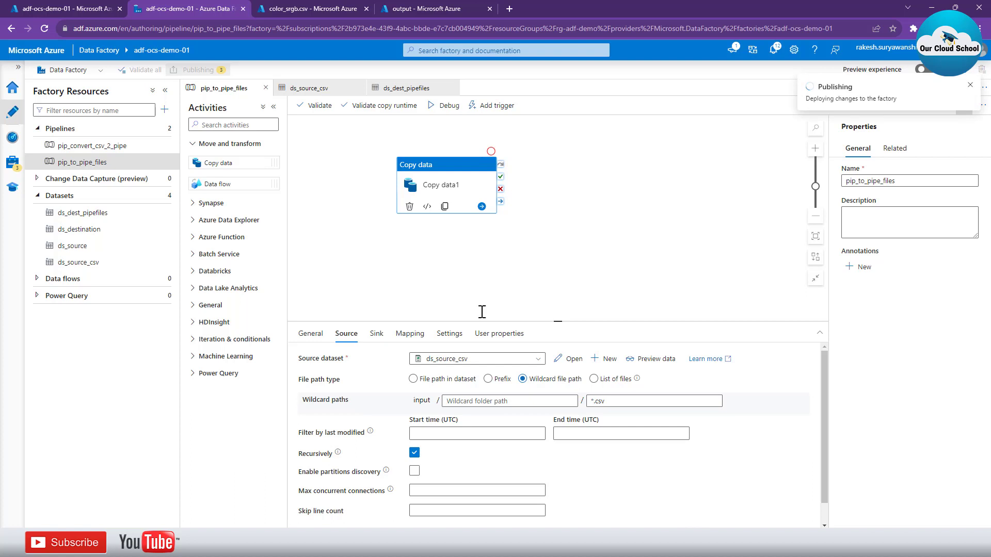
Collapse the factory resources, start a debug run of pip_to_pipe_files, and close the two open datasets
click(165, 92)
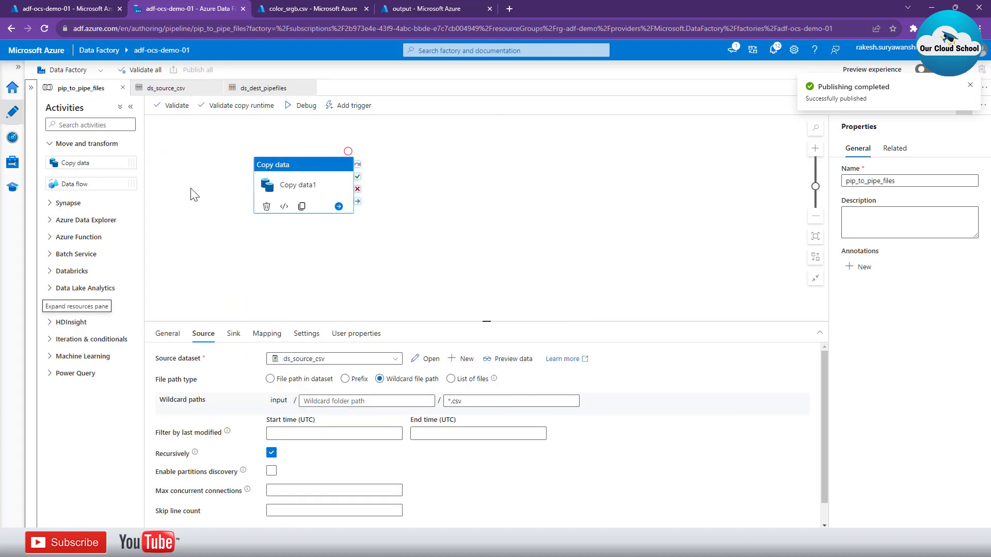
click(296, 107)
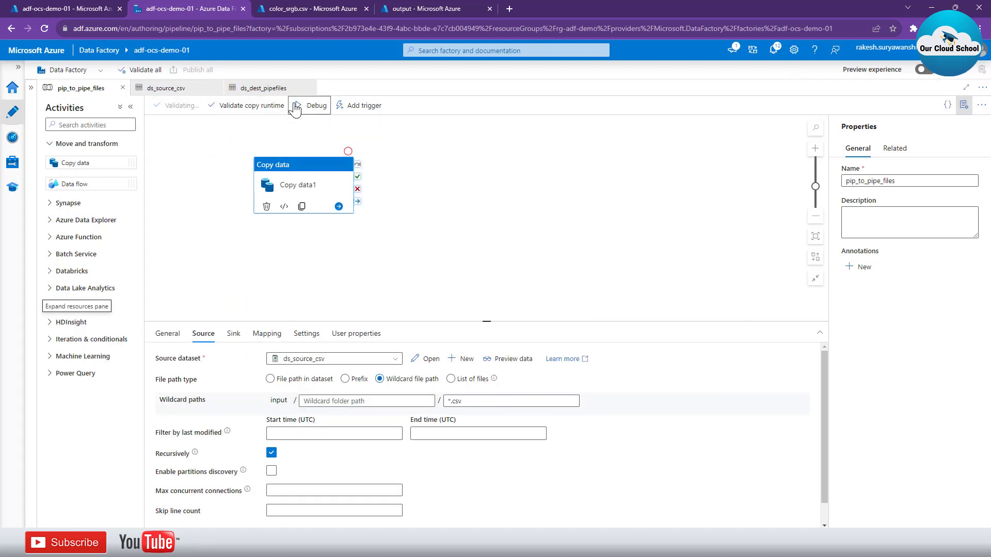
middle_click(179, 91)
middle_click(180, 92)
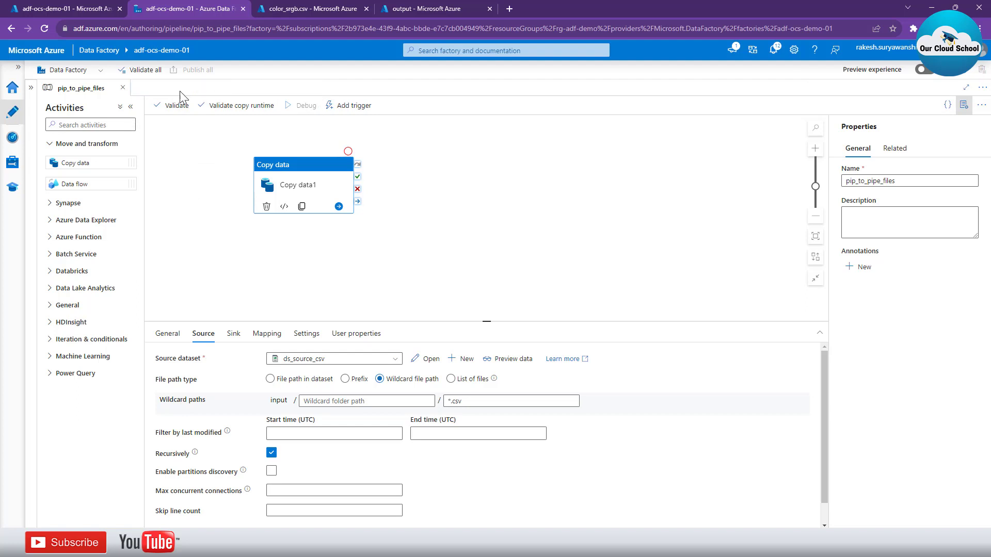
click(265, 279)
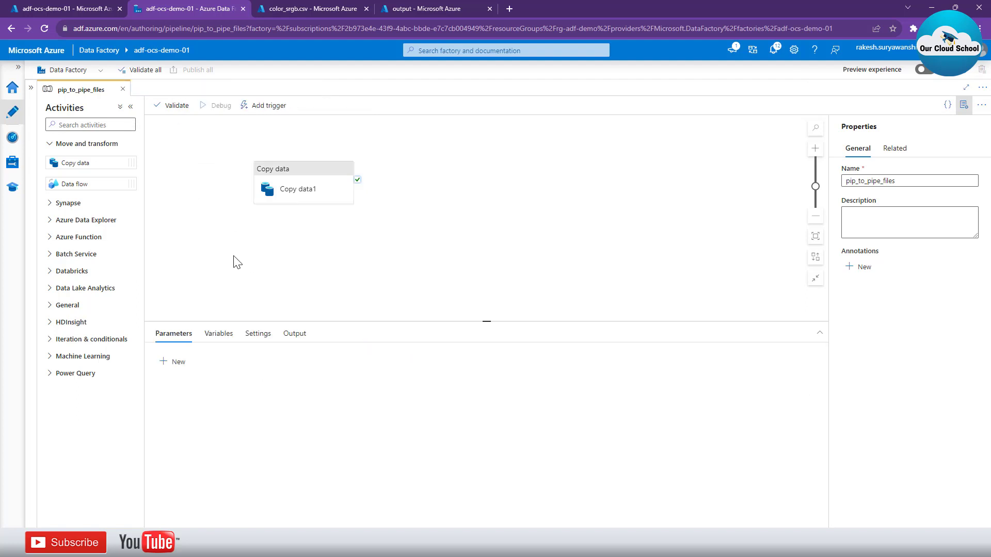
Switch to the Azure portal, delete color_srgb.txt and day.txt from the output container's NEW folder, and reopen the container
click(454, 7)
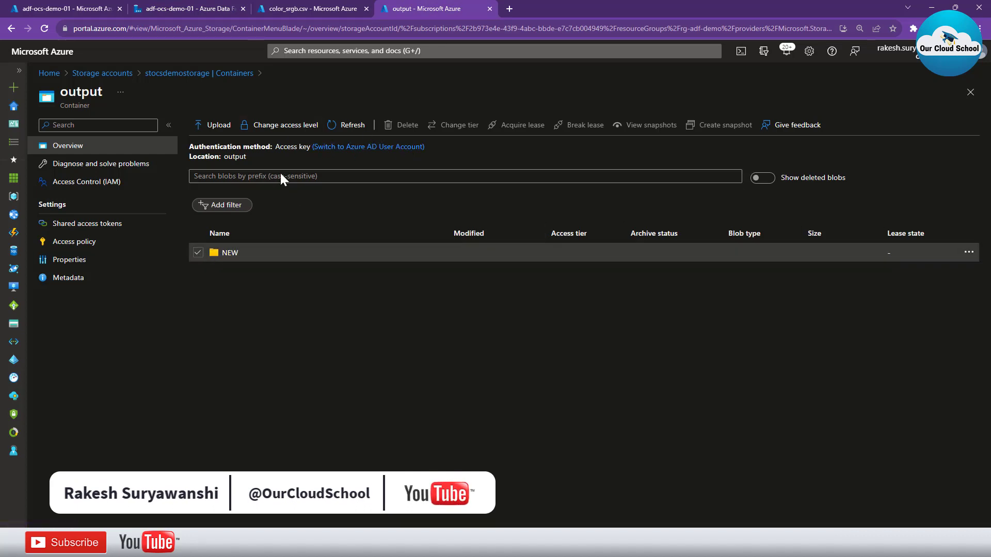
click(226, 253)
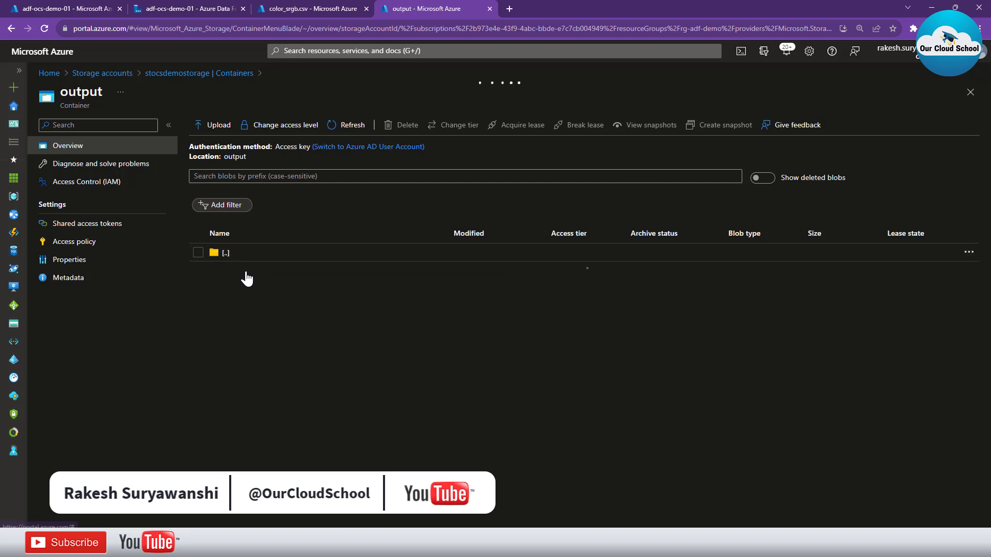
click(197, 270)
click(198, 289)
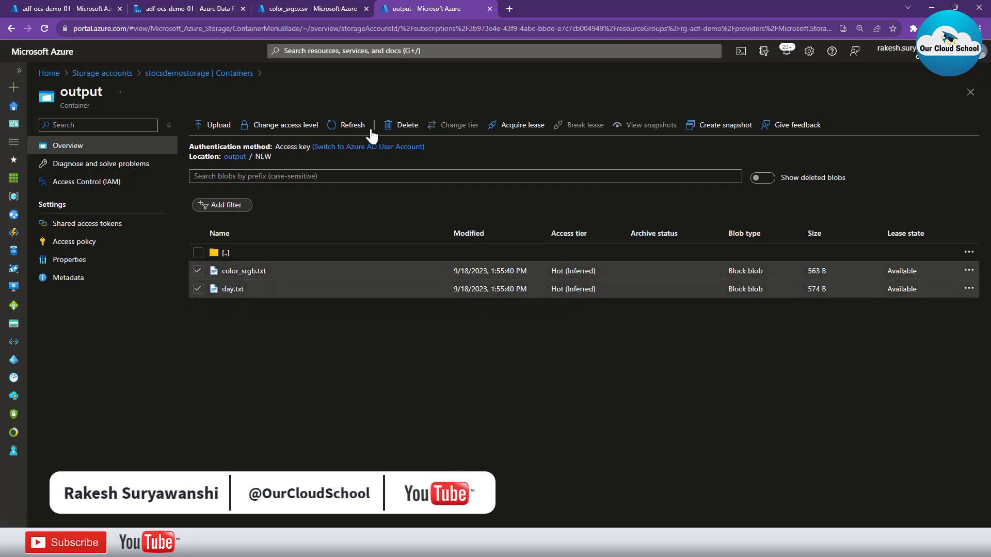
click(401, 125)
click(209, 289)
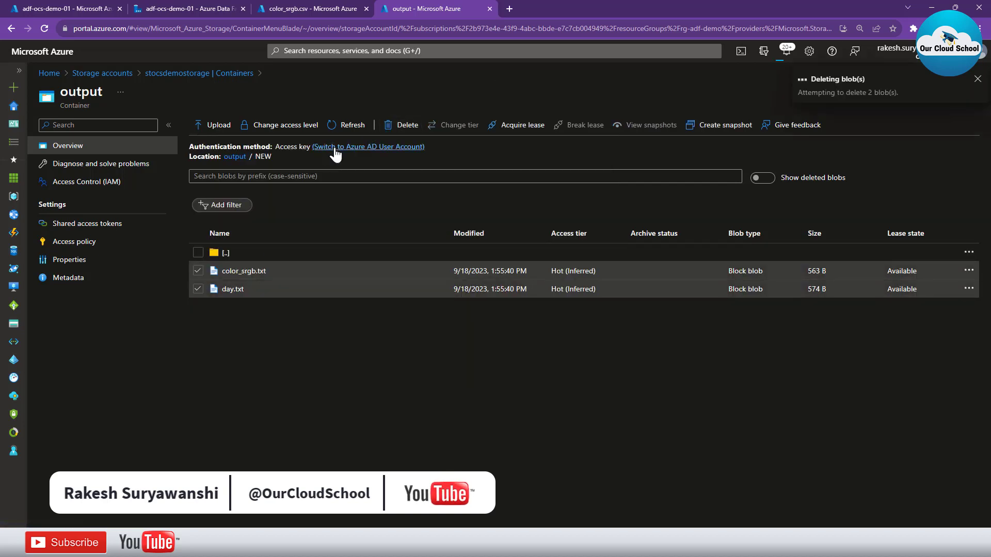
click(227, 77)
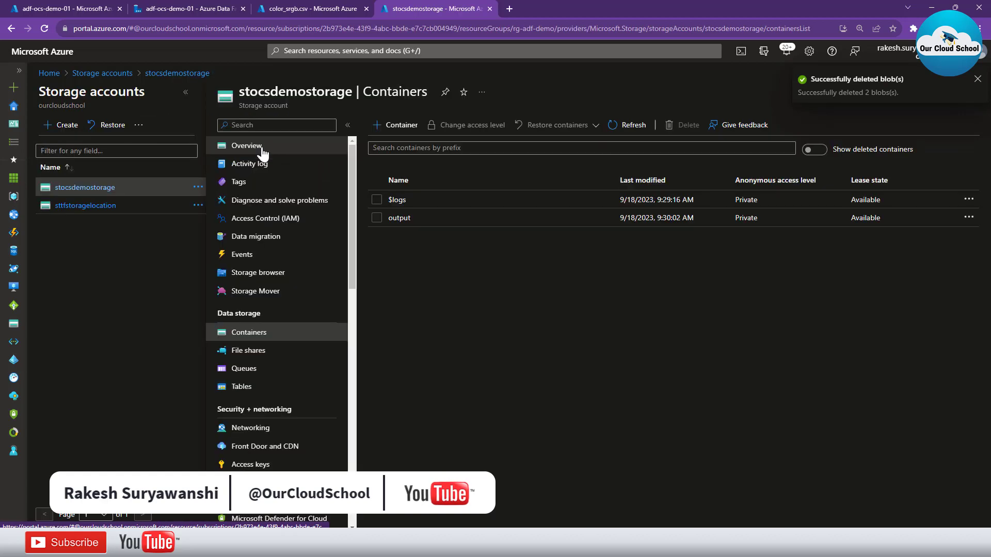
click(403, 221)
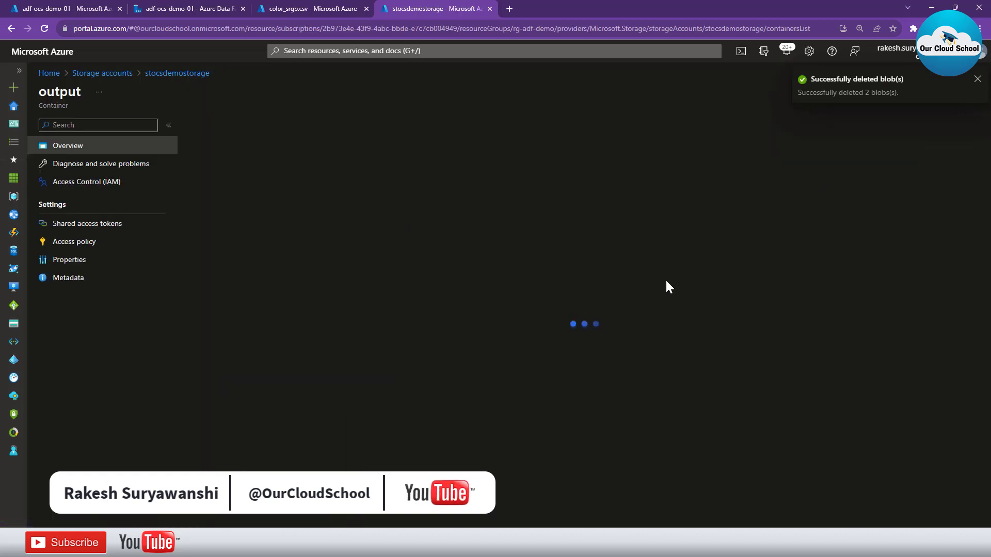
Return to Azure Data Factory, refresh the debug run status, and review the run details of Copy data1, comparing files read and written
click(218, 10)
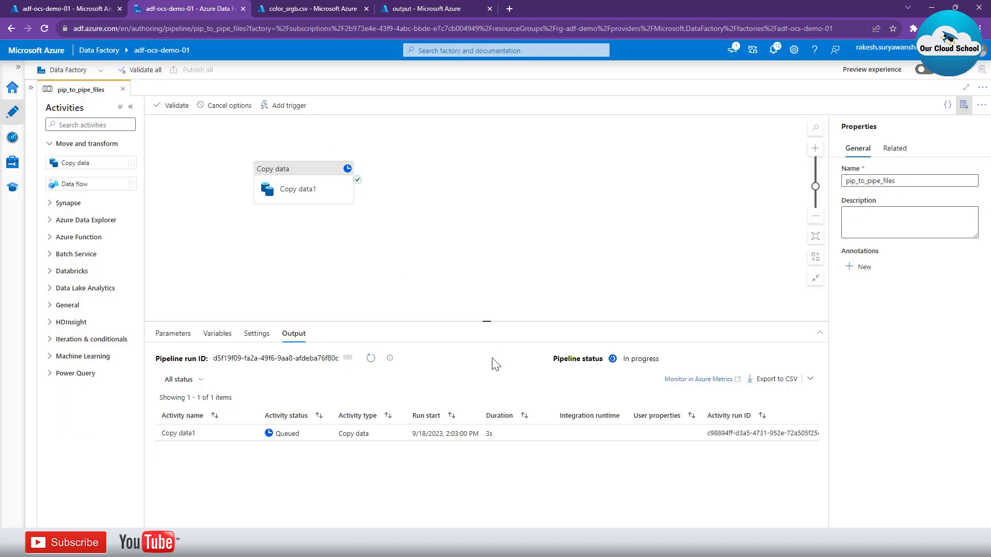
click(370, 359)
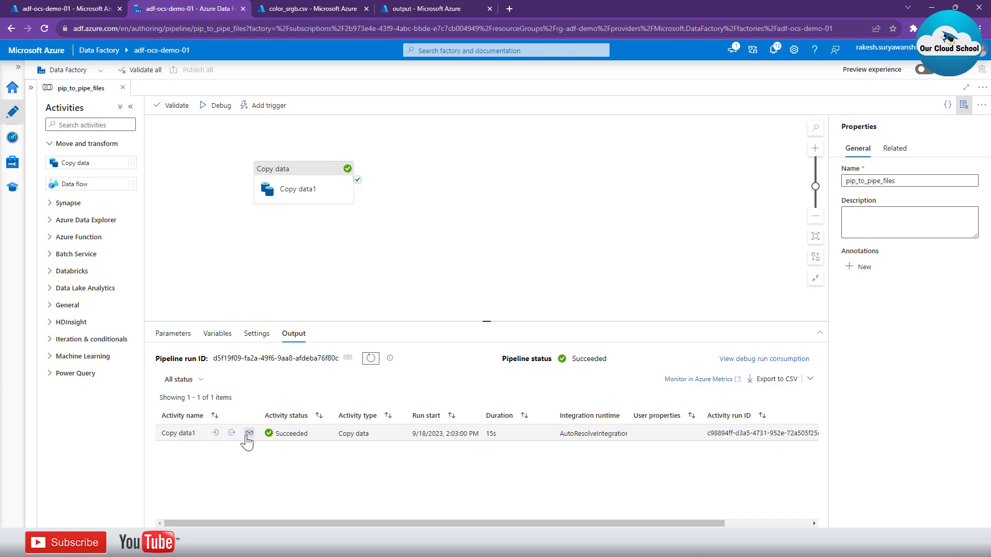
click(249, 434)
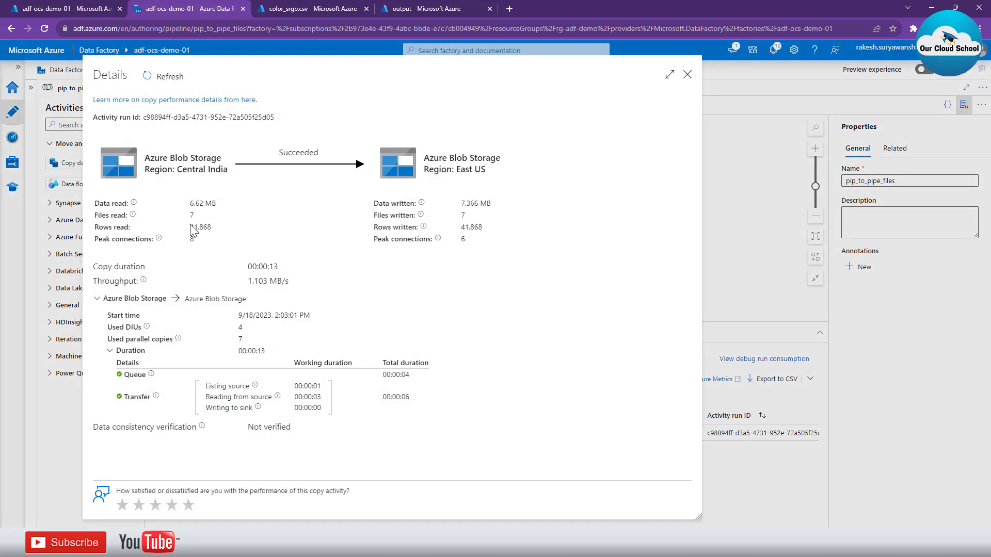
drag(101, 216, 128, 216)
drag(388, 219, 485, 241)
click(687, 75)
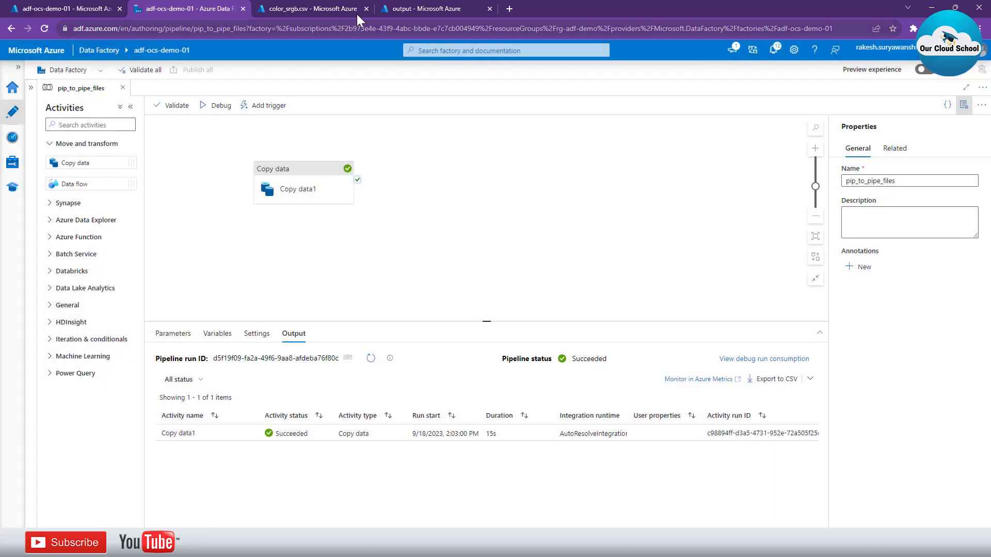
Switch to the Azure portal, refresh the output container's file list, and examine the contents of industry.txt
click(420, 8)
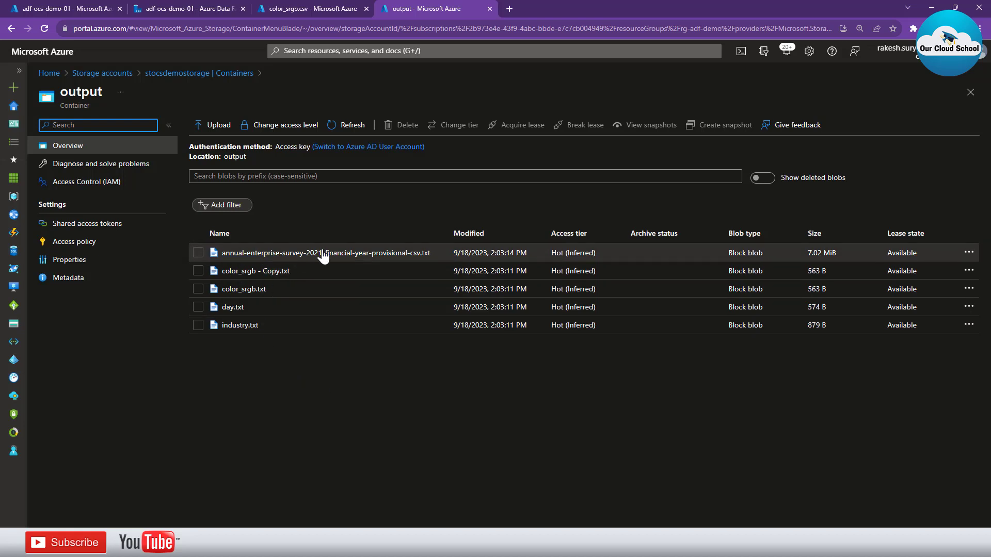
click(332, 129)
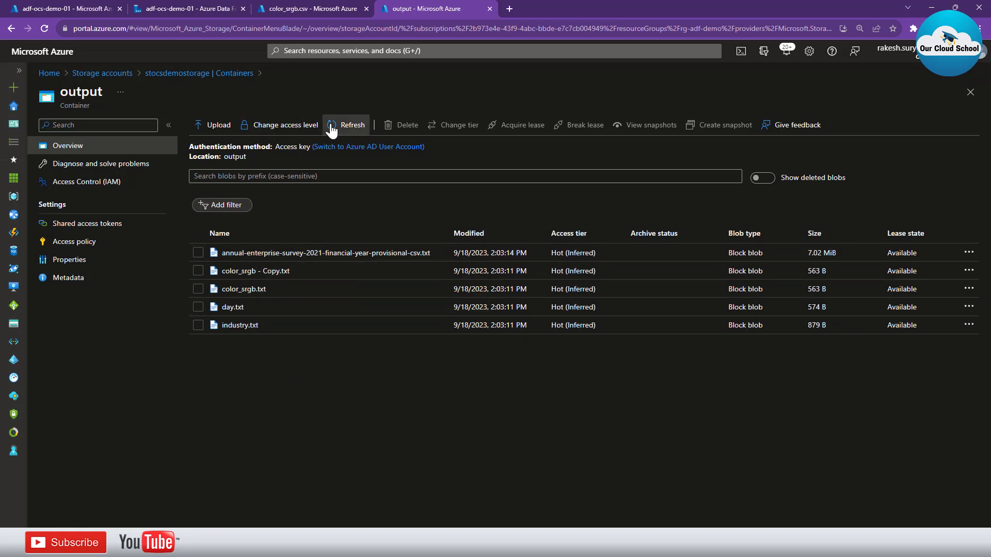
click(335, 127)
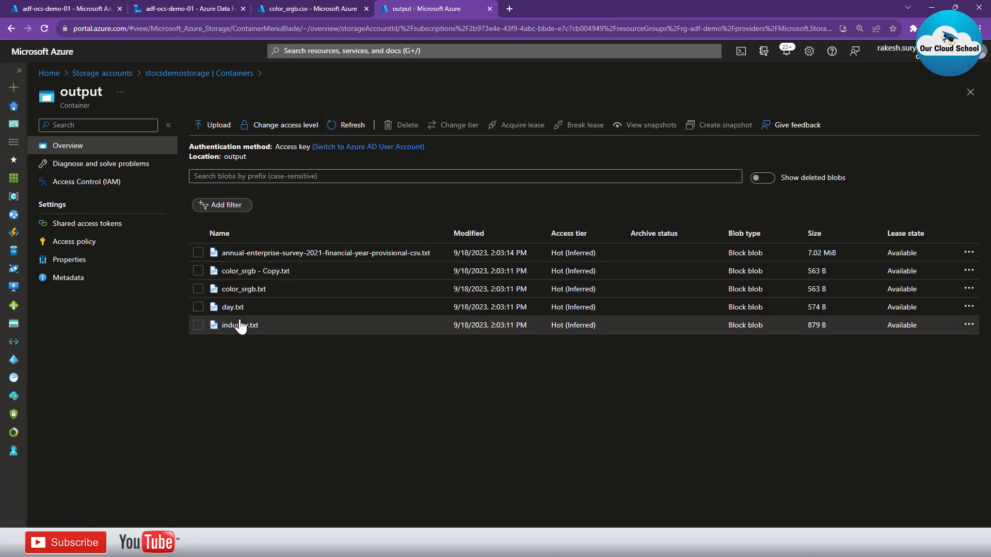
click(240, 325)
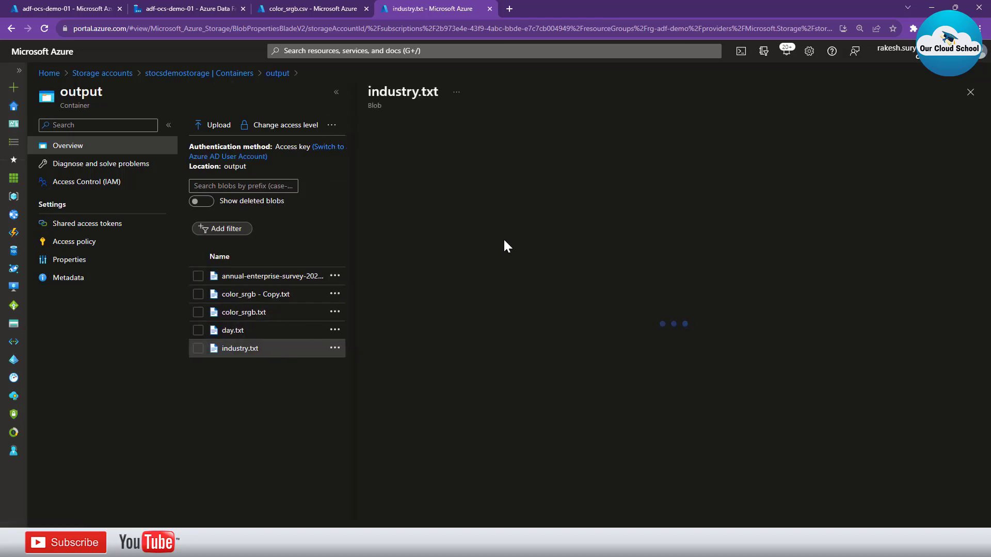
click(521, 152)
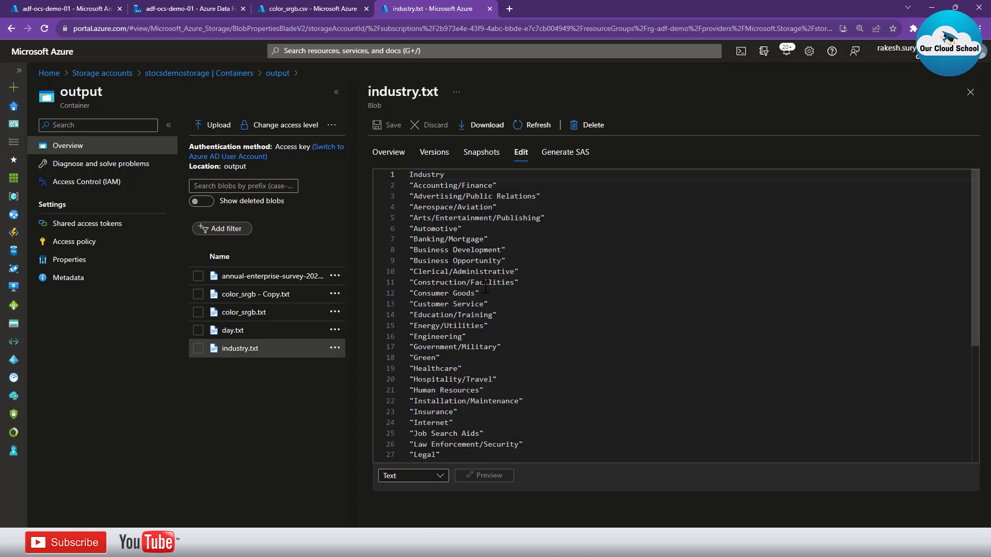
scroll(501, 281, down, 2)
scroll(501, 280, down, 2)
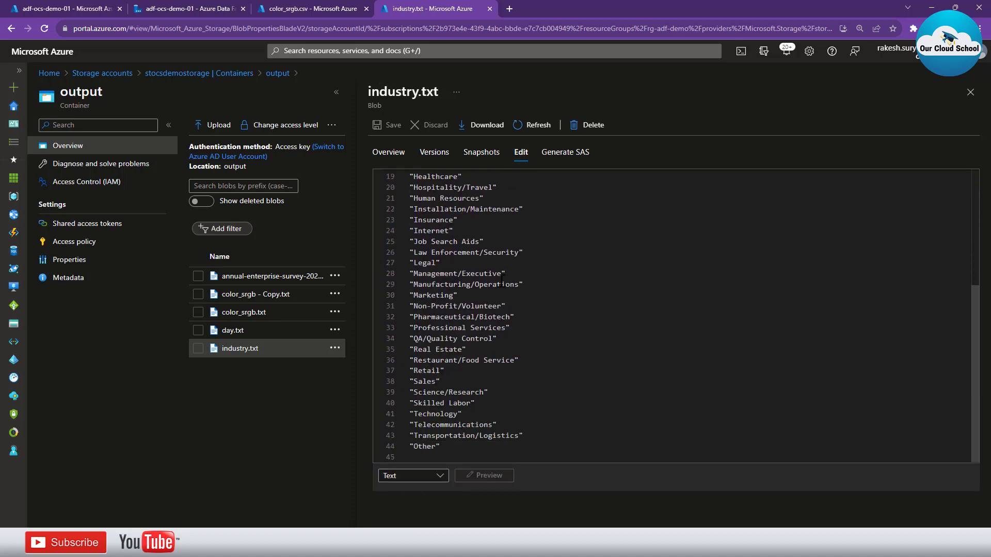
Open day.txt from the output container and check the column delimiter throughout its contents
click(234, 331)
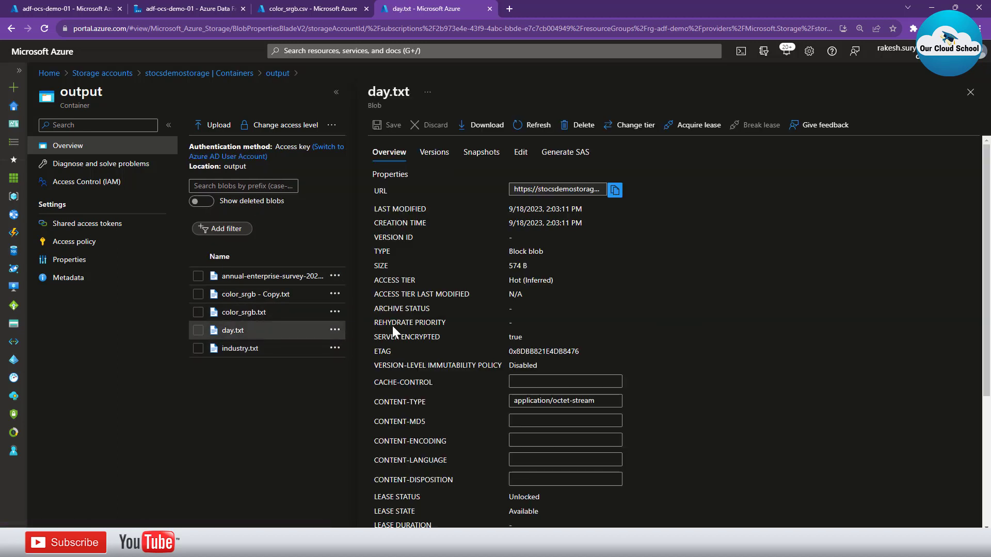
click(521, 151)
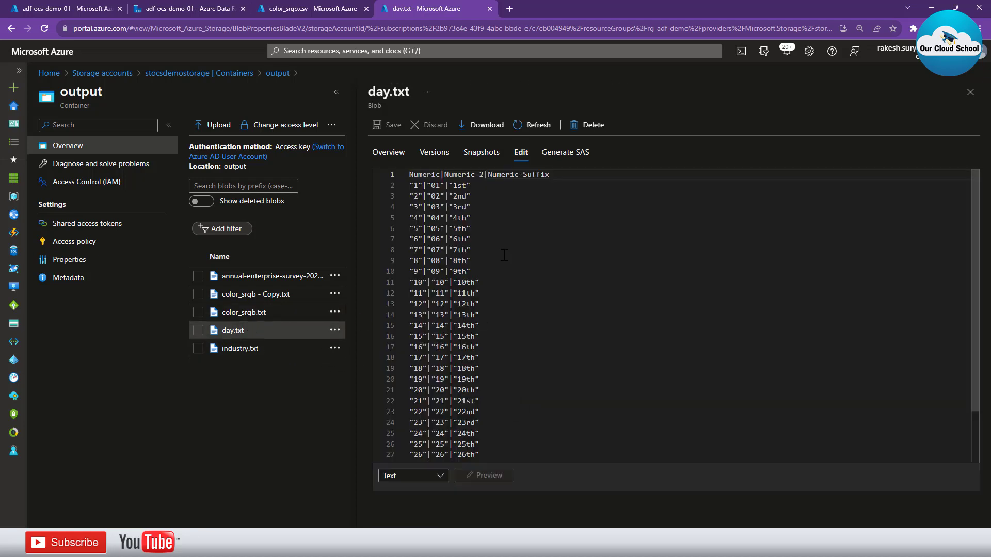
scroll(444, 237, down, 2)
scroll(475, 361, up, 2)
scroll(464, 286, down, 1)
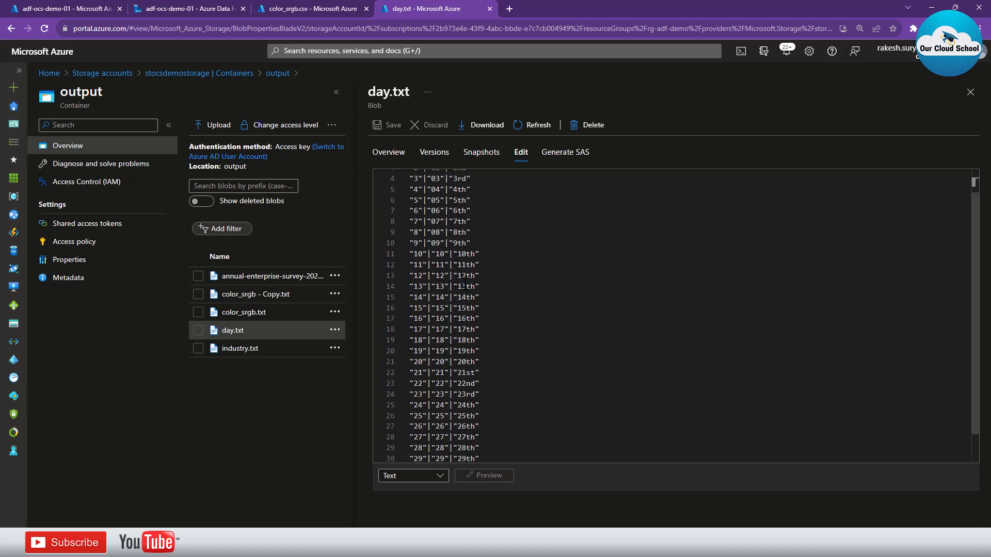
Inspect the contents of color_srgb.txt and color_srgb - Copy.txt, and switch back to the pipeline in Azure Data Factory
click(243, 312)
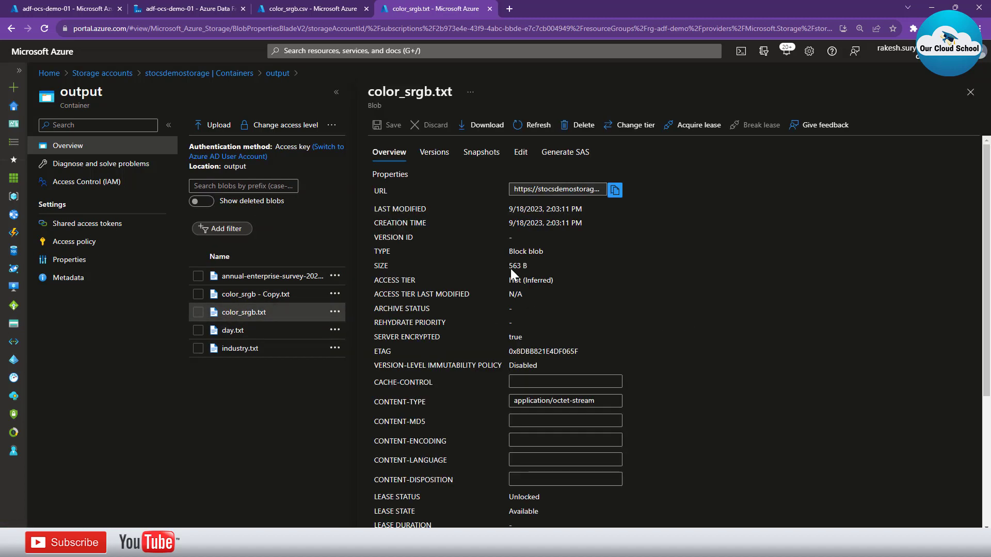
click(520, 153)
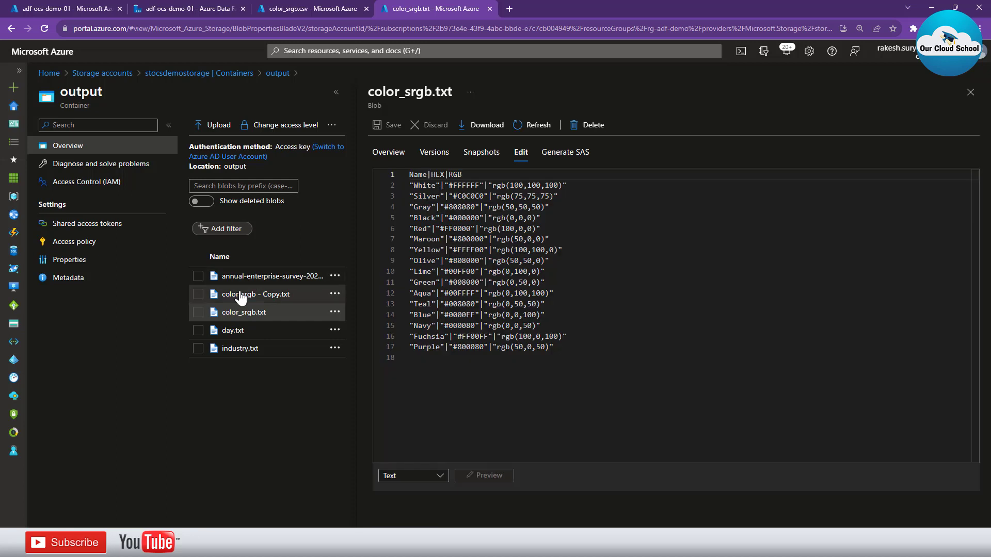
click(289, 295)
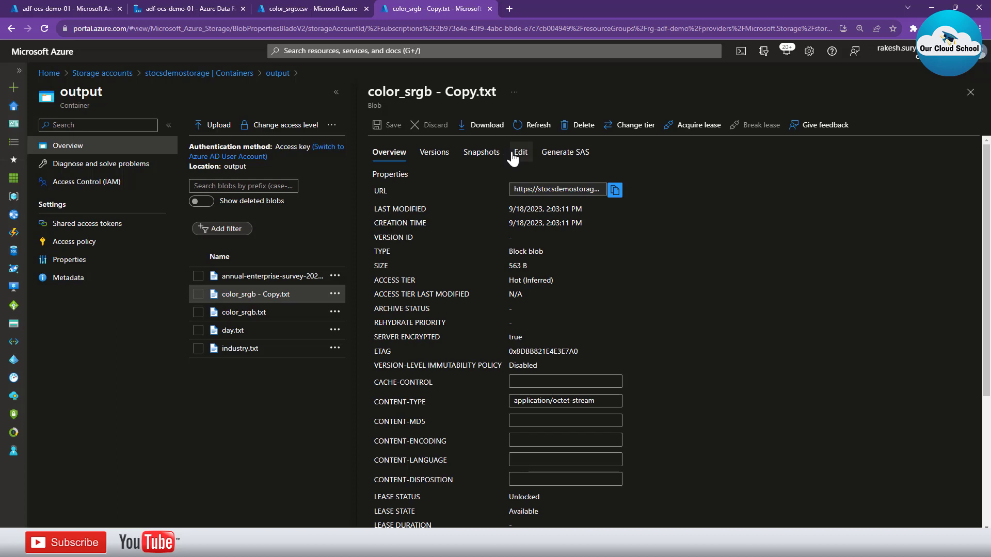
click(510, 153)
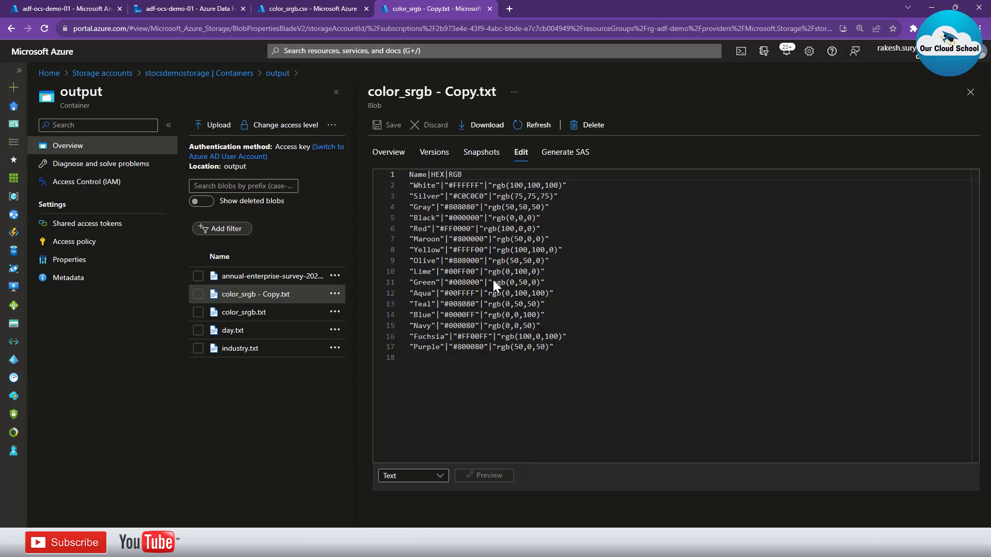
click(199, 11)
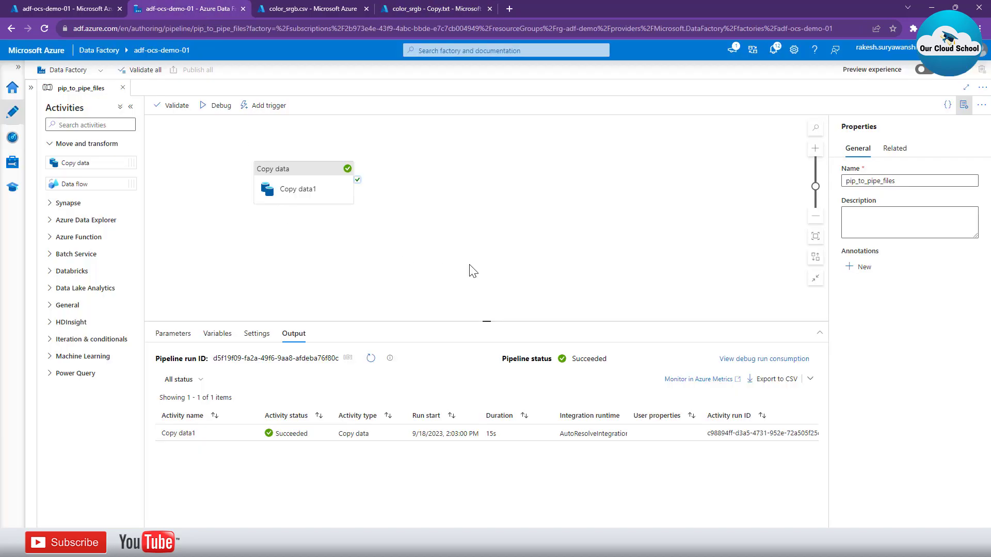